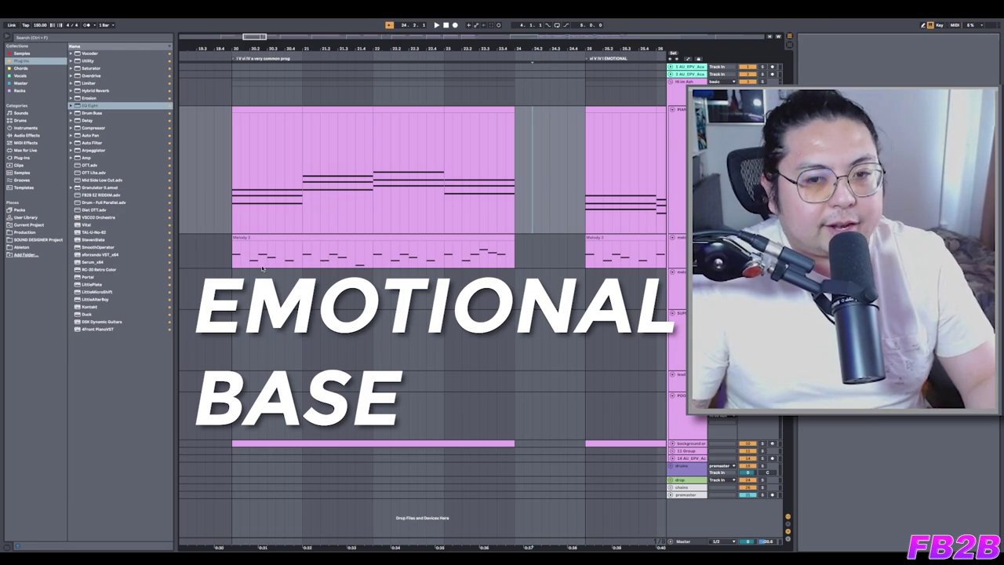
Play the I V vi IV progression and examine the notes of its PIANO chords.
{"action": "scroll", "coordinate": [240, 270], "scroll_direction": "left", "scroll_amount": 5}
{"action": "scroll", "coordinate": [537, 255], "scroll_direction": "right", "scroll_amount": 6}
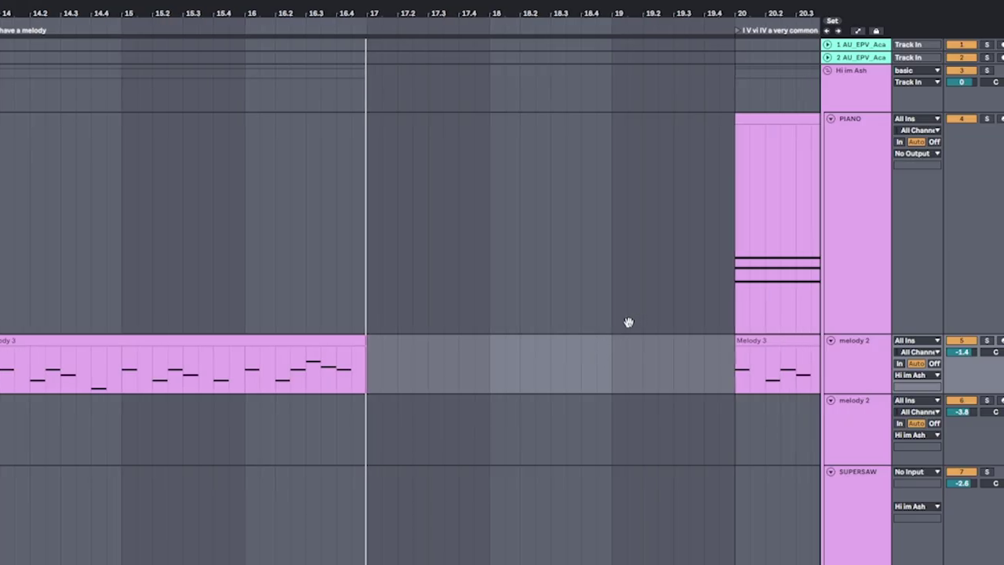
{"action": "left_click_drag", "start_coordinate": [400, 334], "coordinate": [114, 342]}
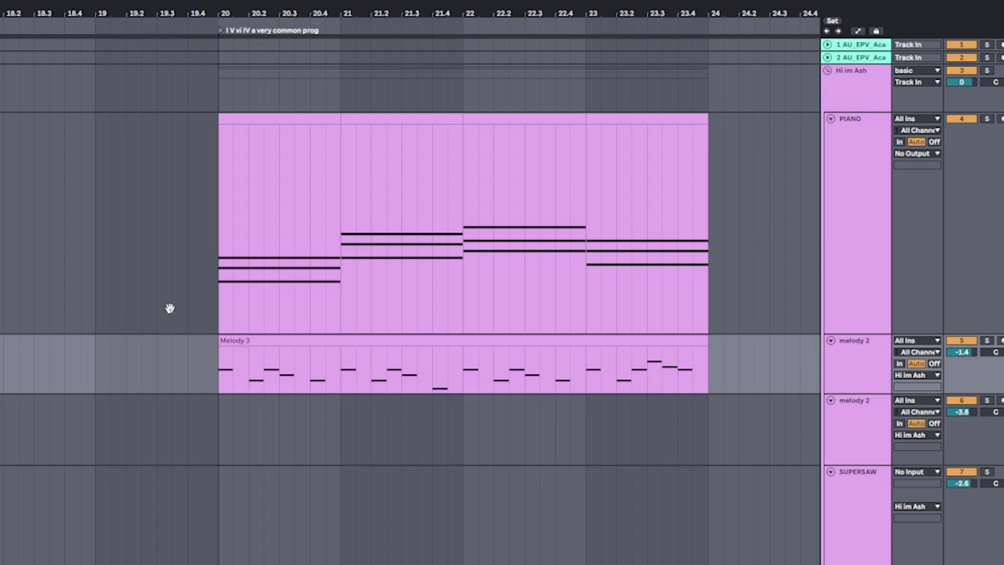
{"action": "left_click_drag", "start_coordinate": [170, 307], "coordinate": [119, 305]}
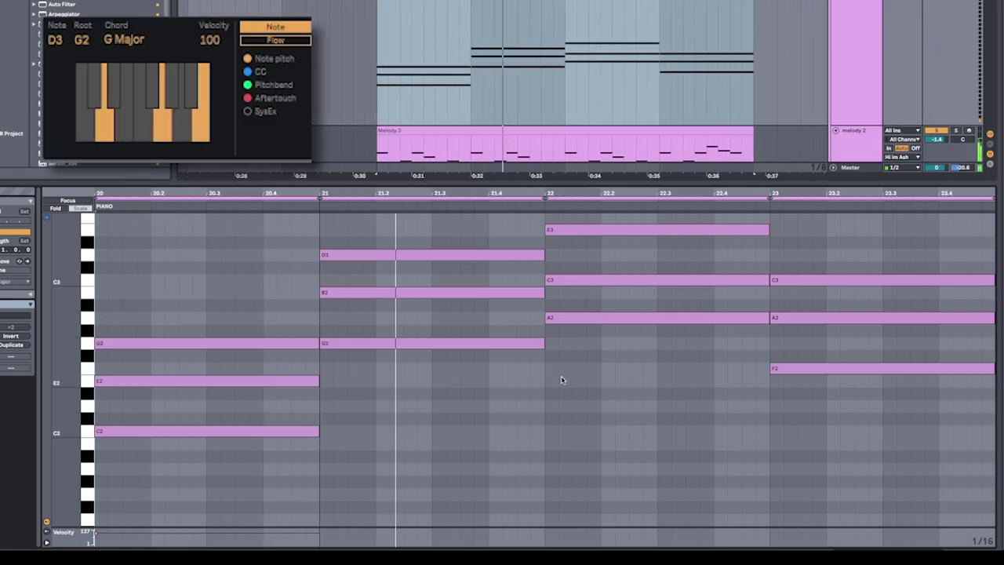
{"action": "scroll", "coordinate": [596, 384], "scroll_direction": "up", "scroll_amount": 2}
{"action": "scroll", "coordinate": [620, 371], "scroll_direction": "down", "scroll_amount": 3}
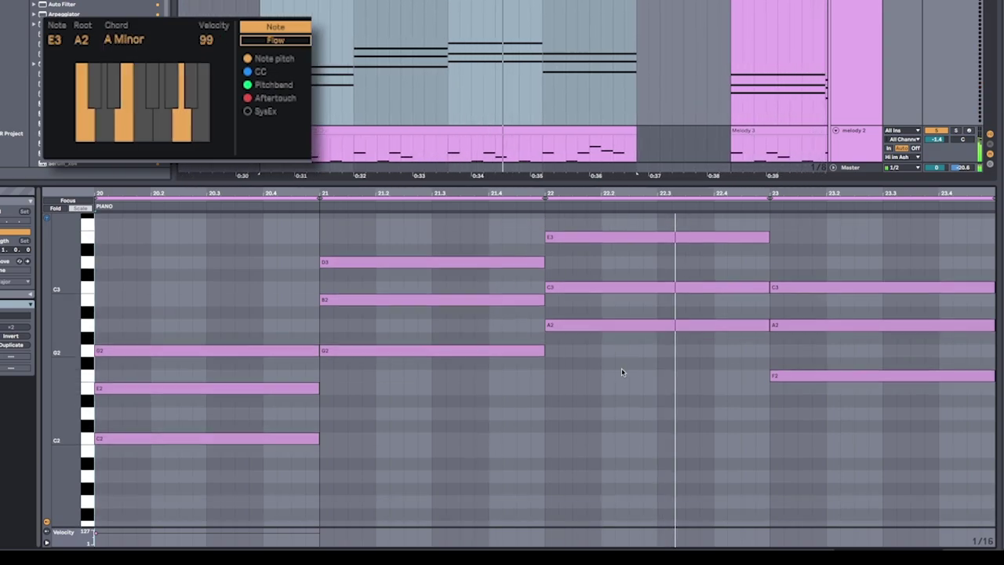
{"action": "scroll", "coordinate": [580, 318], "scroll_direction": "up", "scroll_amount": 2}
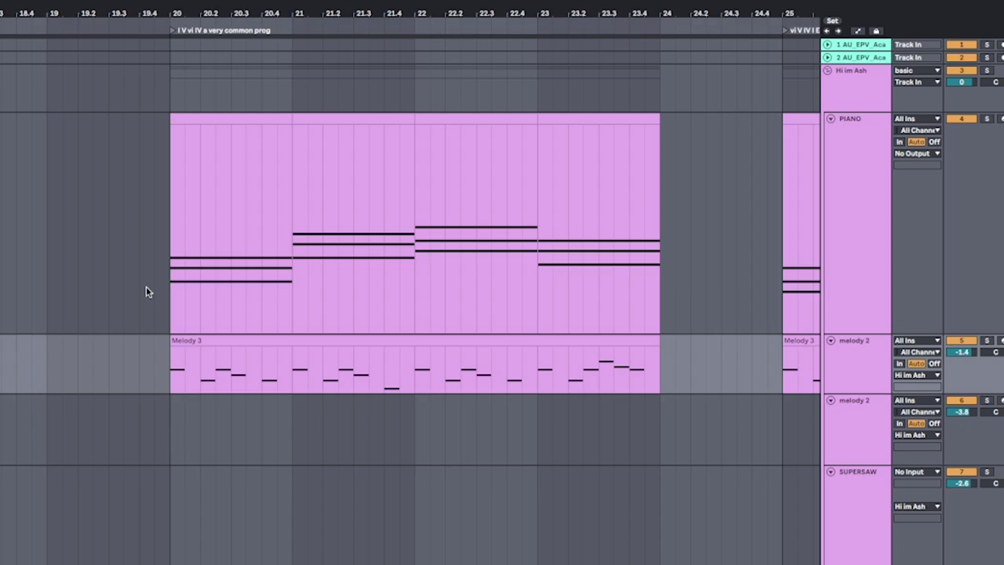
Highlight the individual chords and the full span of the I V vi IV progression on the PIANO track.
{"action": "left_click_drag", "start_coordinate": [165, 283], "coordinate": [396, 284]}
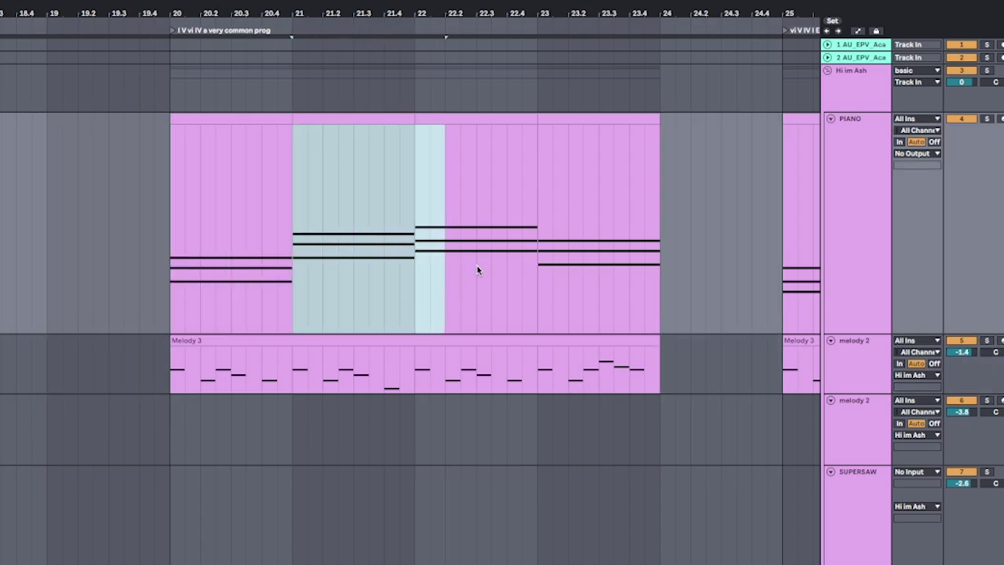
{"action": "left_click_drag", "start_coordinate": [540, 296], "coordinate": [676, 295]}
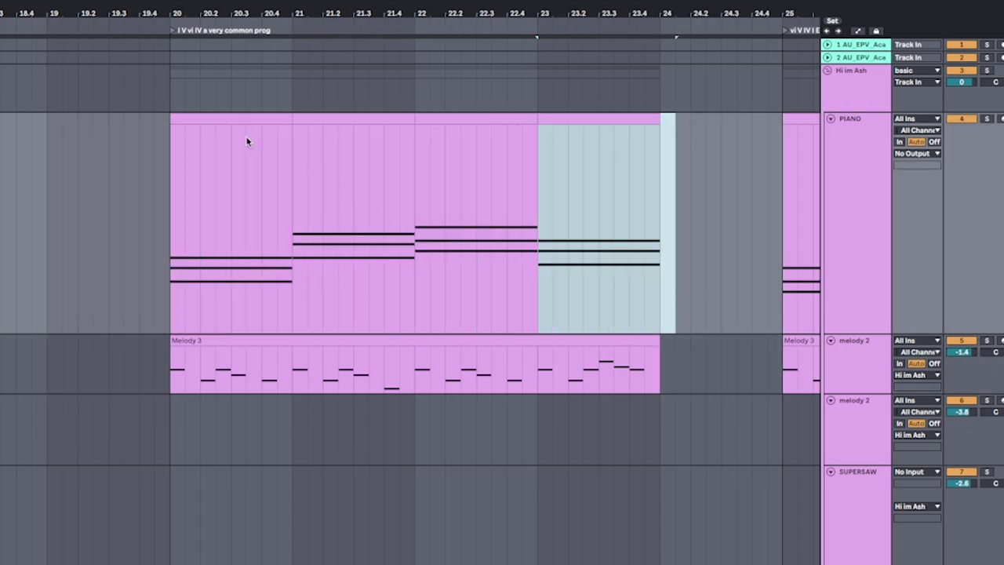
{"action": "left_click", "coordinate": [393, 386]}
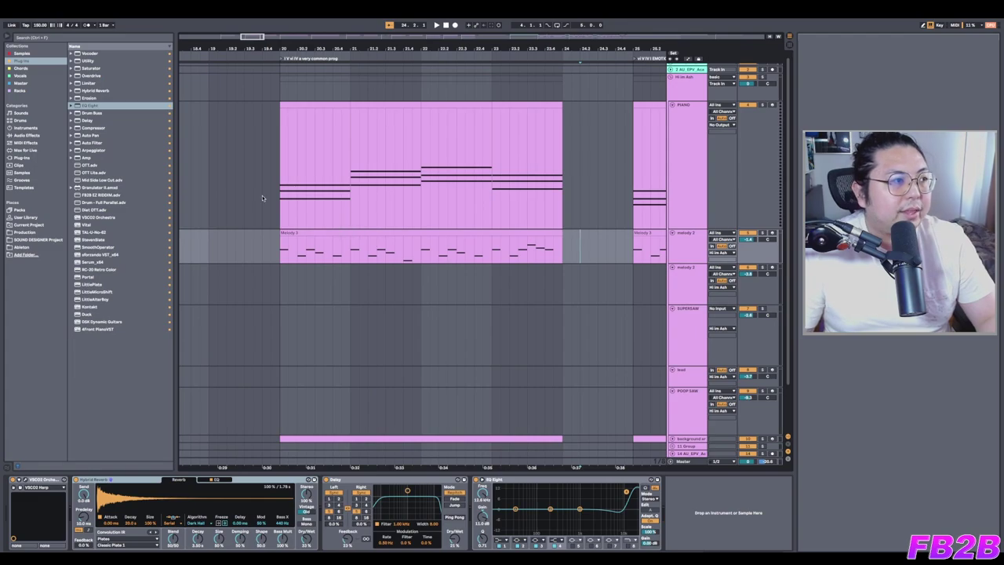
{"action": "left_click_drag", "start_coordinate": [262, 195], "coordinate": [562, 196]}
{"action": "left_click", "coordinate": [572, 196]}
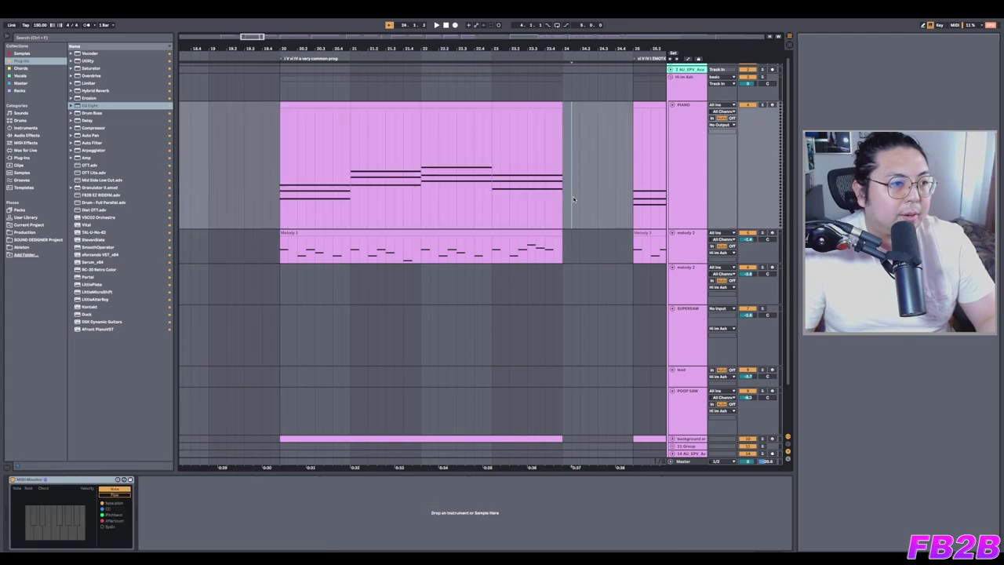
{"action": "left_click_drag", "start_coordinate": [289, 196], "coordinate": [588, 200]}
{"action": "left_click", "coordinate": [588, 220]}
Play the vi V IV I EMOTIONAL progression beginning at bar 25.
{"action": "scroll", "coordinate": [581, 225], "scroll_direction": "right", "scroll_amount": 3}
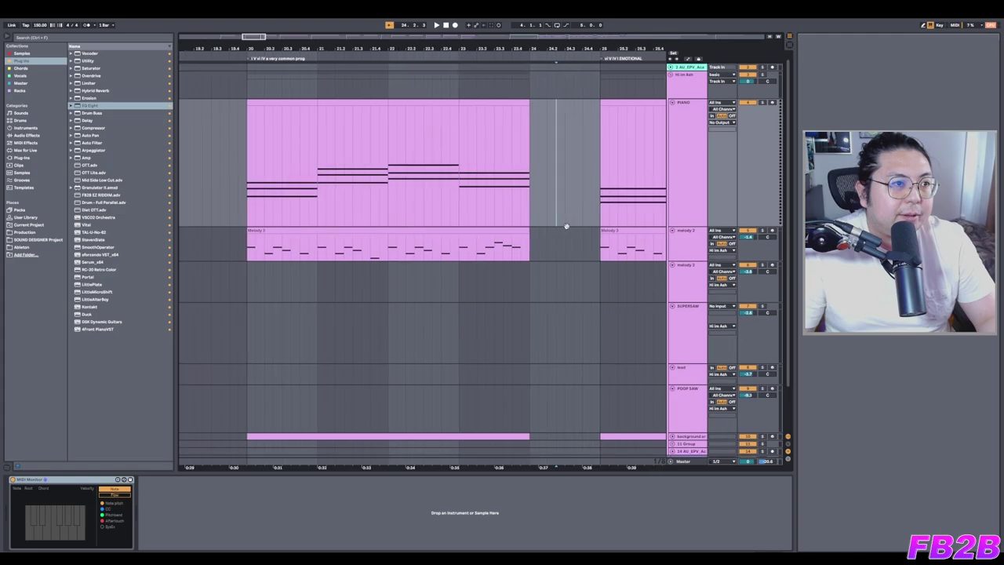
{"action": "key", "text": "space"}
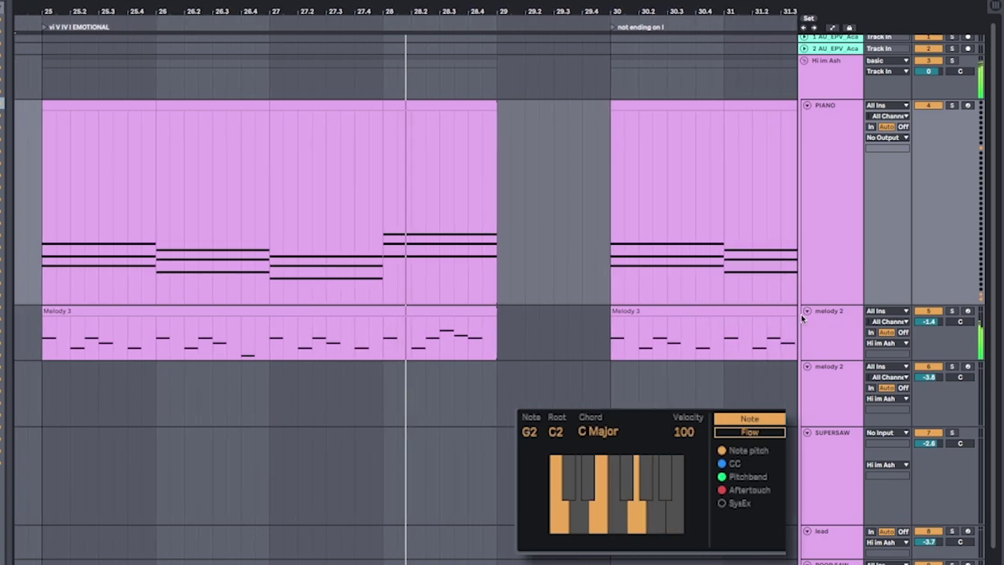
{"action": "key", "text": "space"}
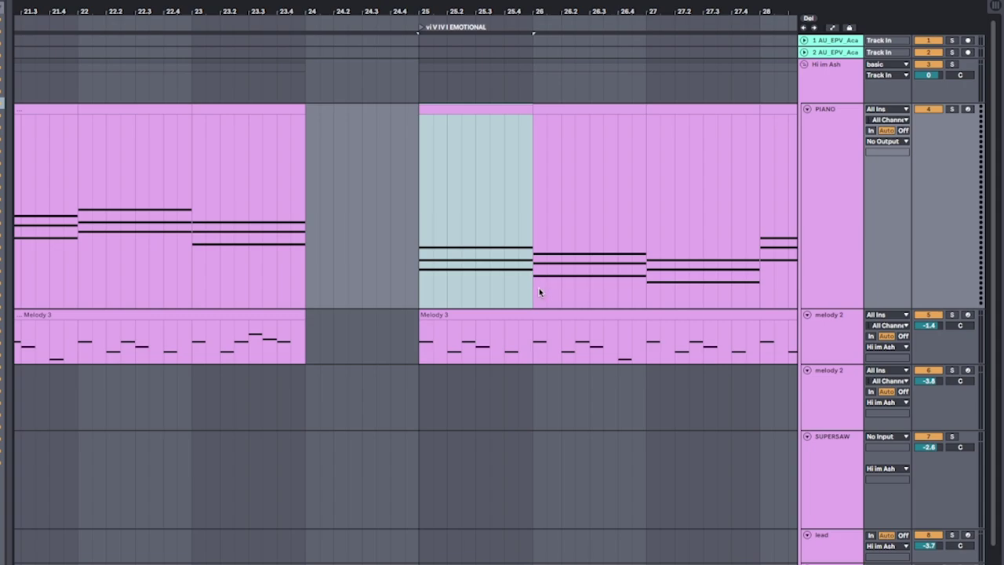
Highlight the V and IV chords of the EMOTIONAL progression on the PIANO track.
{"action": "left_click_drag", "start_coordinate": [539, 292], "coordinate": [637, 284]}
{"action": "left_click", "coordinate": [657, 279]}
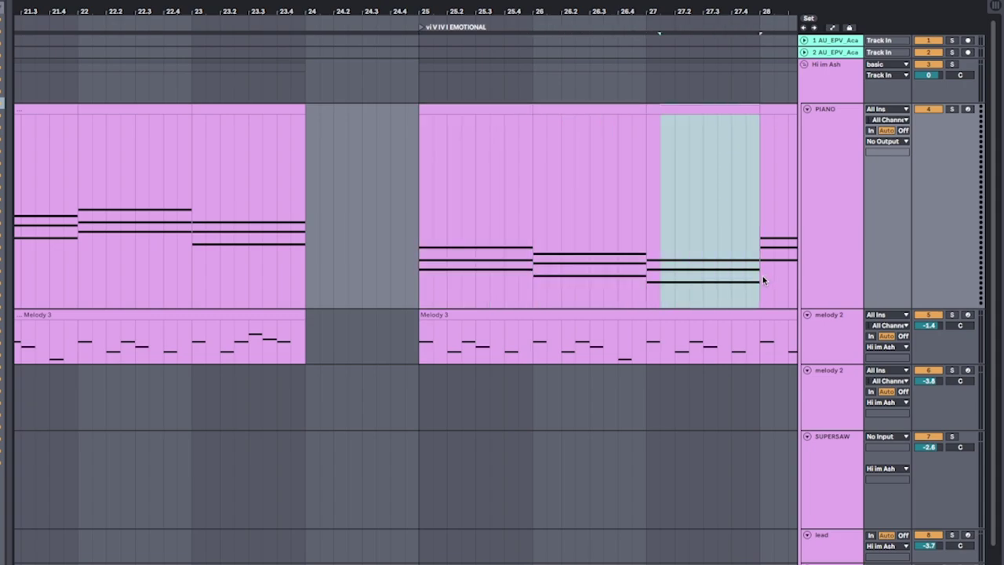
{"action": "scroll", "coordinate": [763, 281], "scroll_direction": "right", "scroll_amount": 3}
{"action": "left_click_drag", "start_coordinate": [651, 280], "coordinate": [759, 280]}
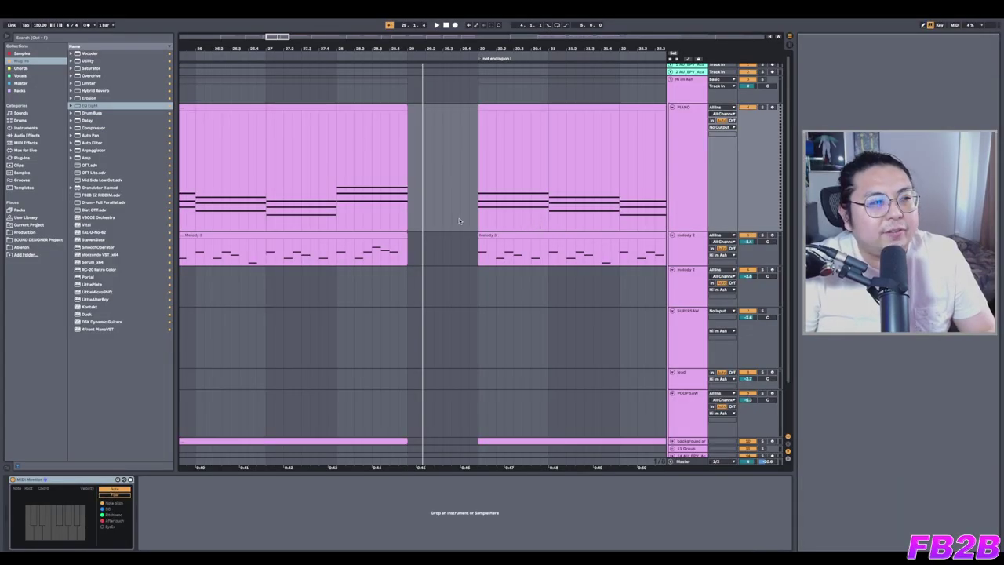
Replay the EMOTIONAL progression from bar 25 and highlight its opening chord on the PIANO track.
{"action": "scroll", "coordinate": [459, 221], "scroll_direction": "left", "scroll_amount": 5}
{"action": "scroll", "coordinate": [510, 223], "scroll_direction": "right", "scroll_amount": 1}
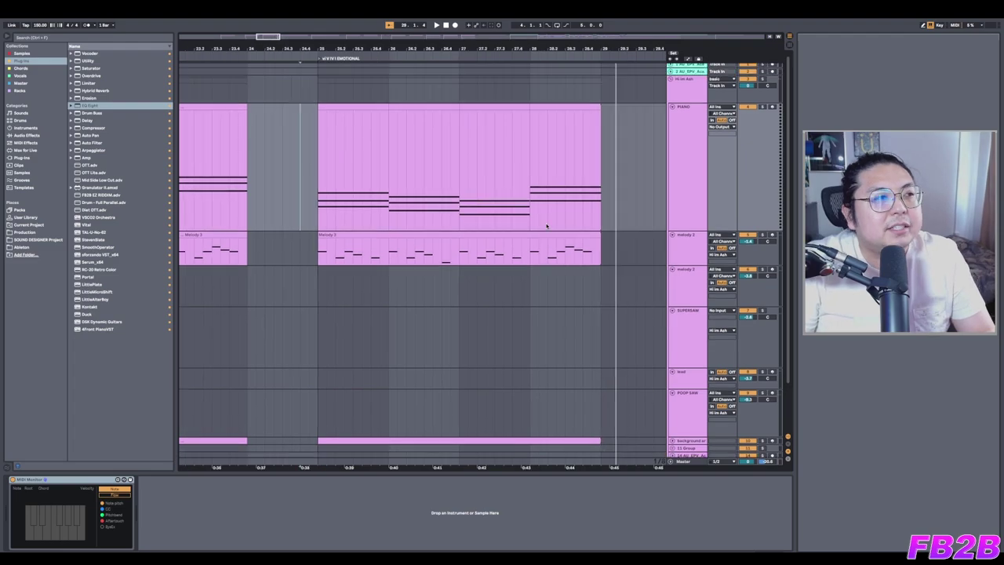
{"action": "left_click_drag", "start_coordinate": [309, 197], "coordinate": [605, 199]}
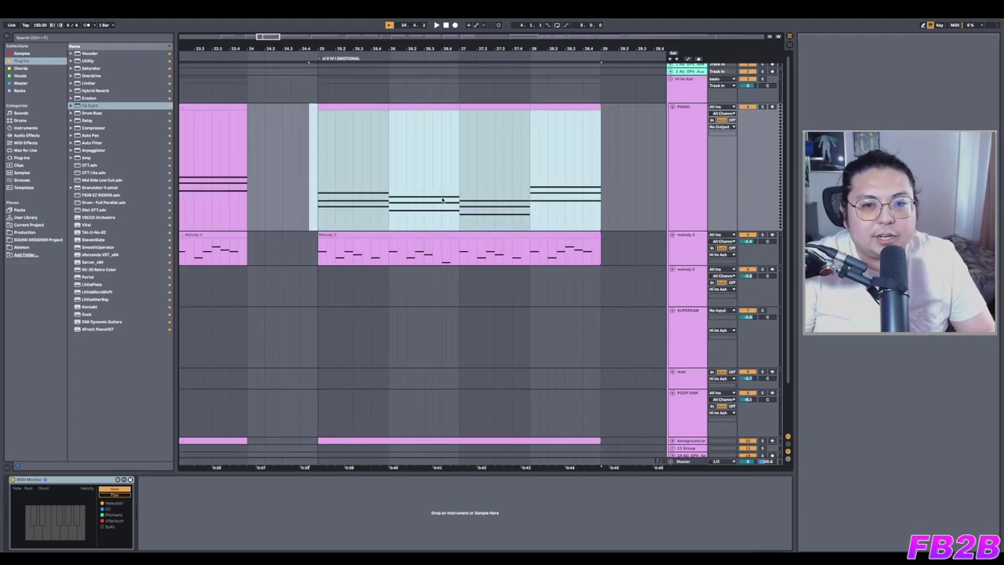
{"action": "left_click", "coordinate": [320, 210]}
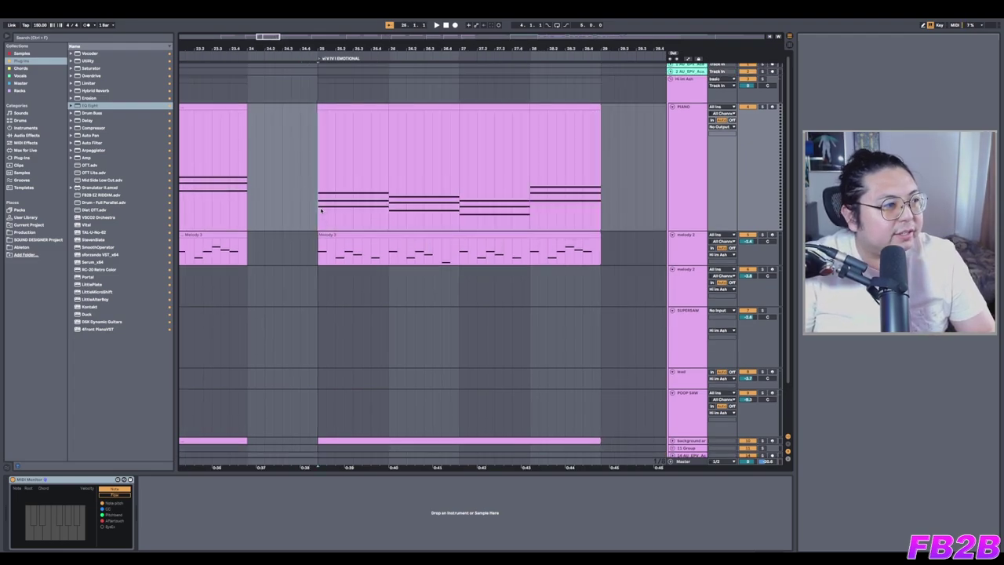
{"action": "key", "text": "space"}
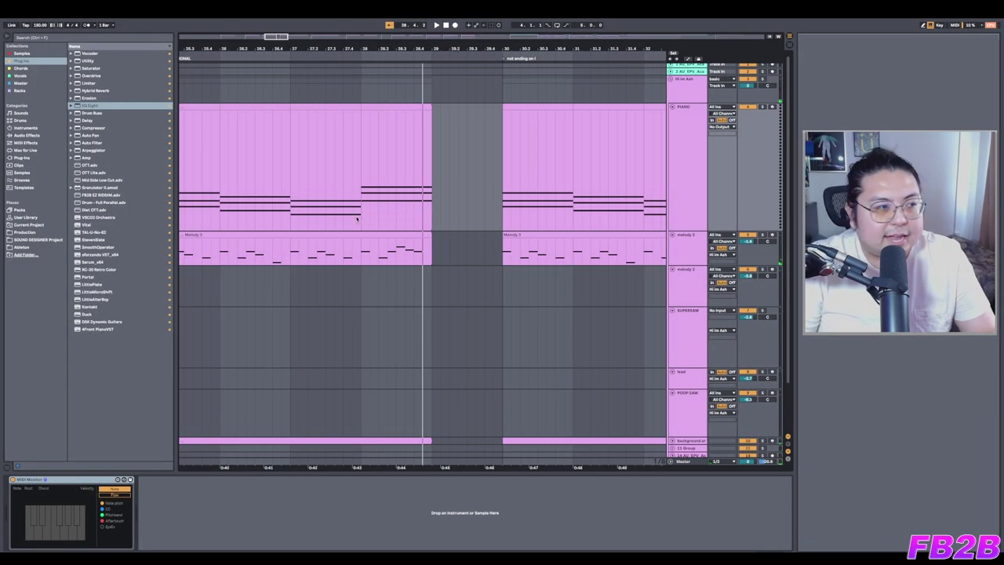
{"action": "scroll", "coordinate": [357, 220], "scroll_direction": "left", "scroll_amount": 3}
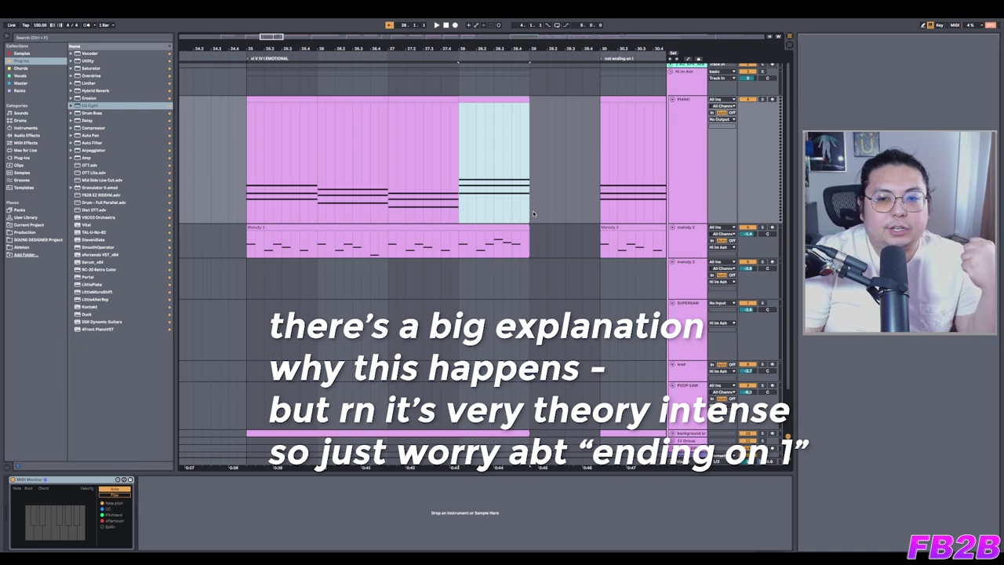
{"action": "left_click_drag", "start_coordinate": [254, 193], "coordinate": [313, 200]}
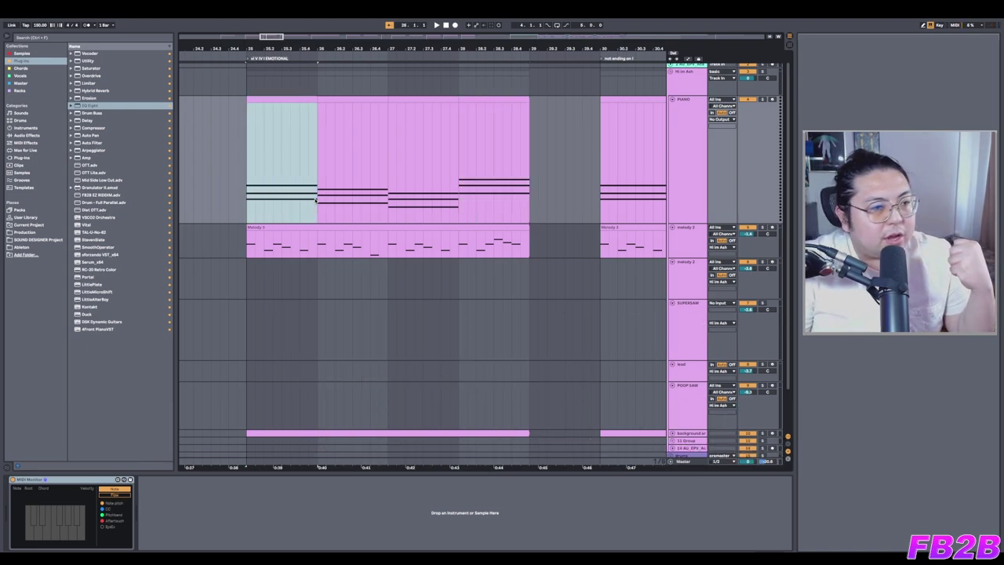
Highlight the "ends on iii" chord at bar 33 and play the "not ending on I" section.
{"action": "left_click_drag", "start_coordinate": [590, 216], "coordinate": [233, 219]}
{"action": "mouse_move", "coordinate": [438, 180]}
{"action": "left_mouse_down"}
{"action": "mouse_move", "coordinate": [388, 174]}
{"action": "mouse_move", "coordinate": [429, 175]}
{"action": "left_mouse_up"}
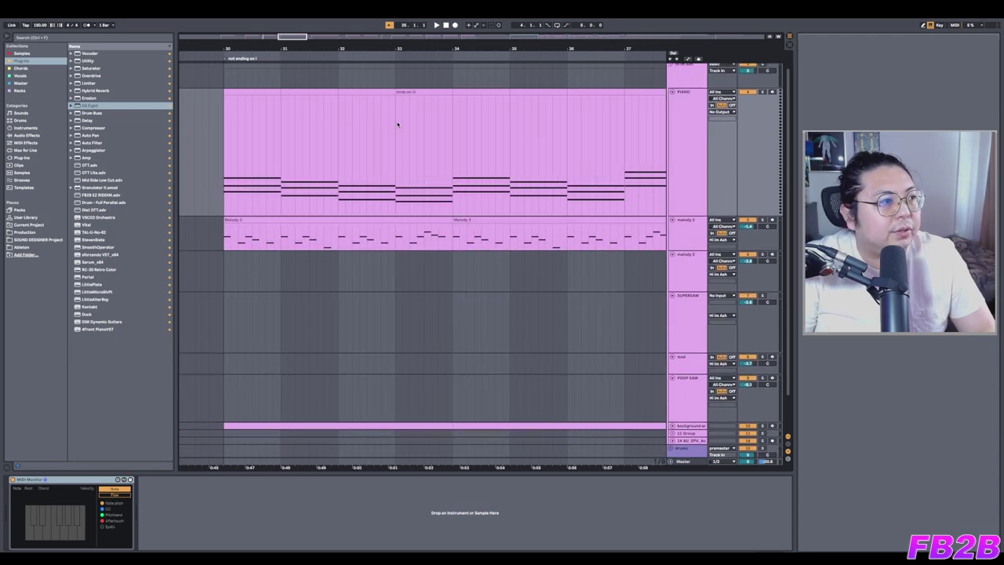
{"action": "left_click_drag", "start_coordinate": [411, 131], "coordinate": [450, 162]}
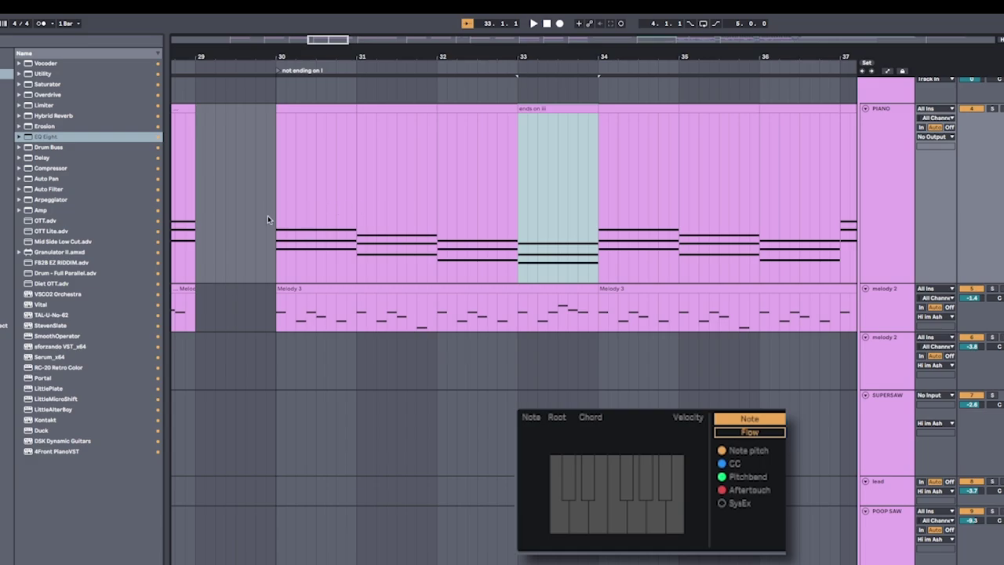
{"action": "key", "text": "space"}
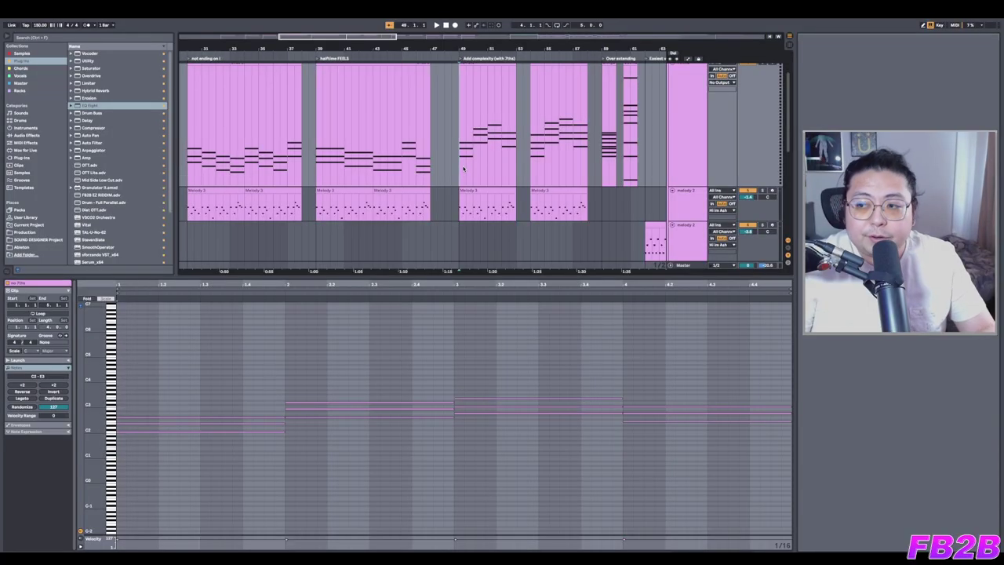
Turn on the C Major scale for the "no 7ths" clip and show only scale notes in its note editor.
{"action": "key", "text": "z"}
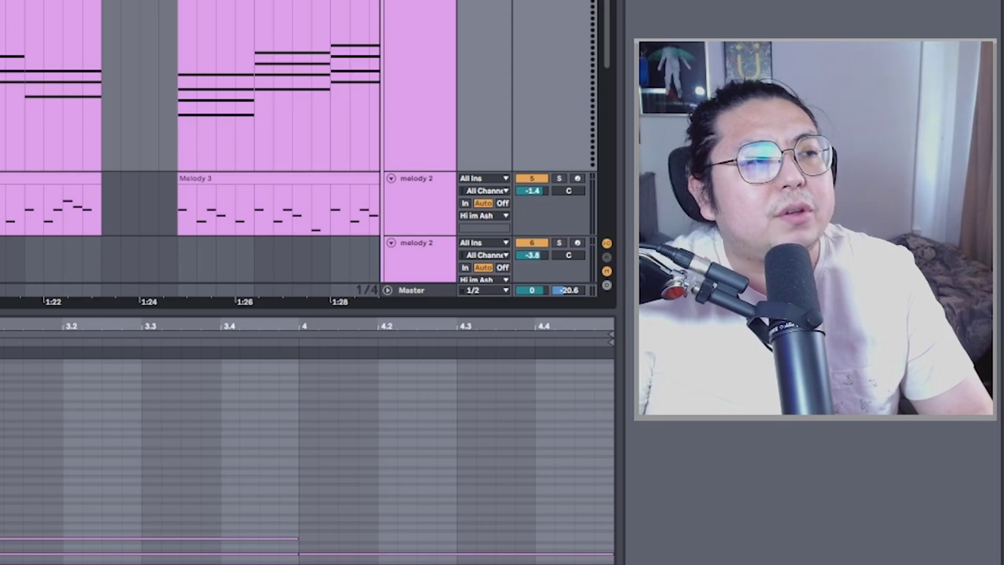
{"action": "left_click", "coordinate": [78, 139]}
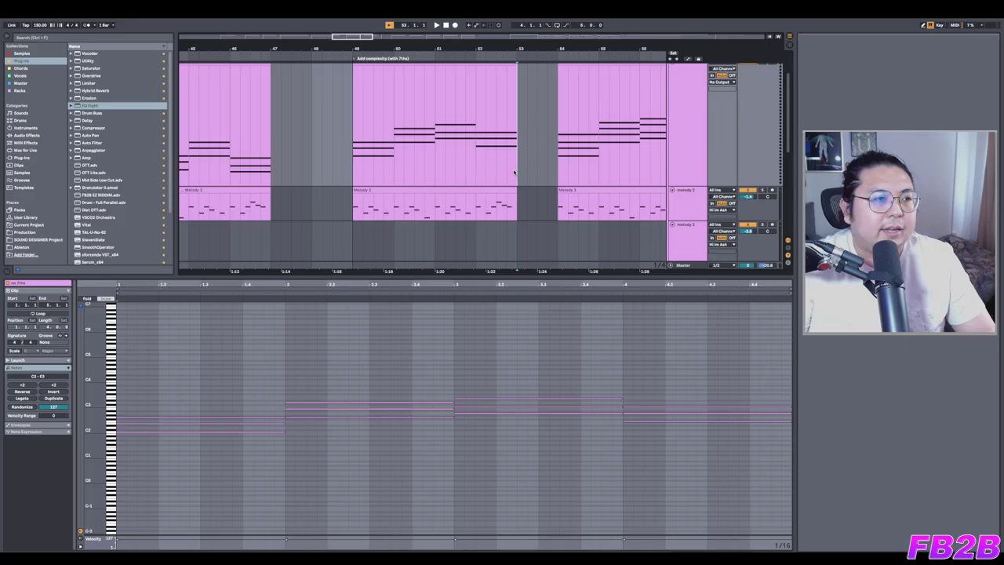
{"action": "scroll", "coordinate": [378, 174], "scroll_direction": "up", "scroll_amount": 1}
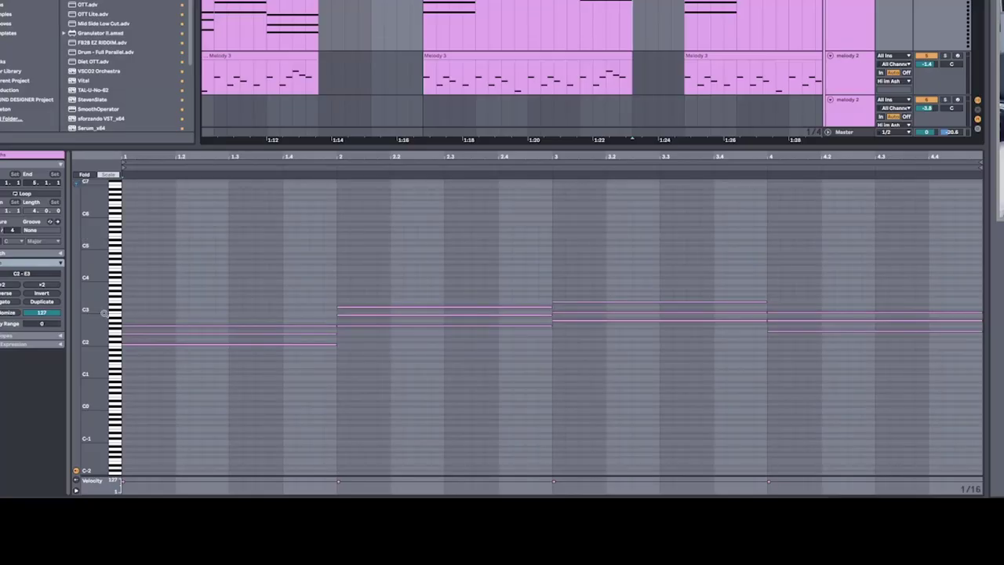
{"action": "scroll", "coordinate": [141, 400], "scroll_direction": "up", "scroll_amount": 5}
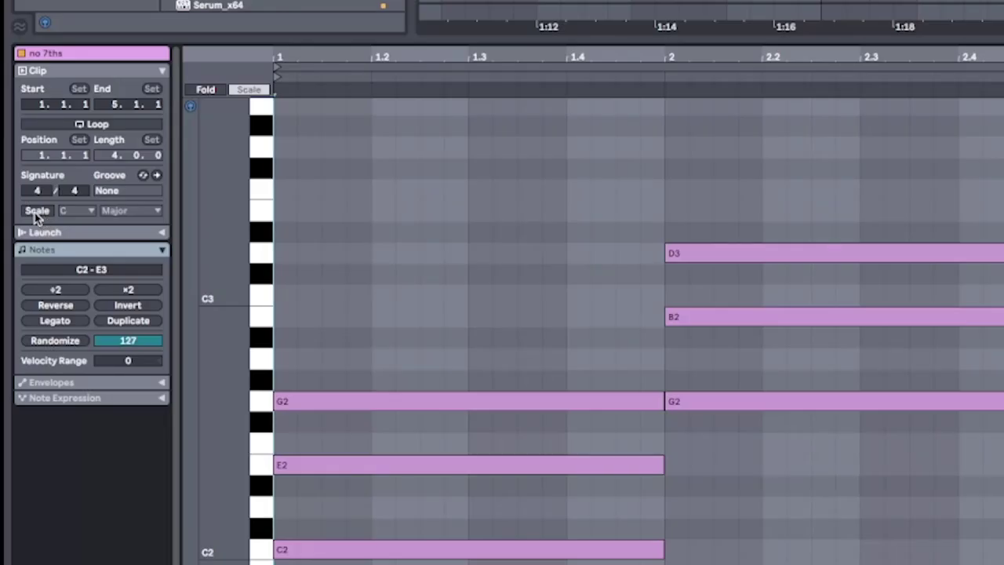
{"action": "left_click", "coordinate": [1, 241]}
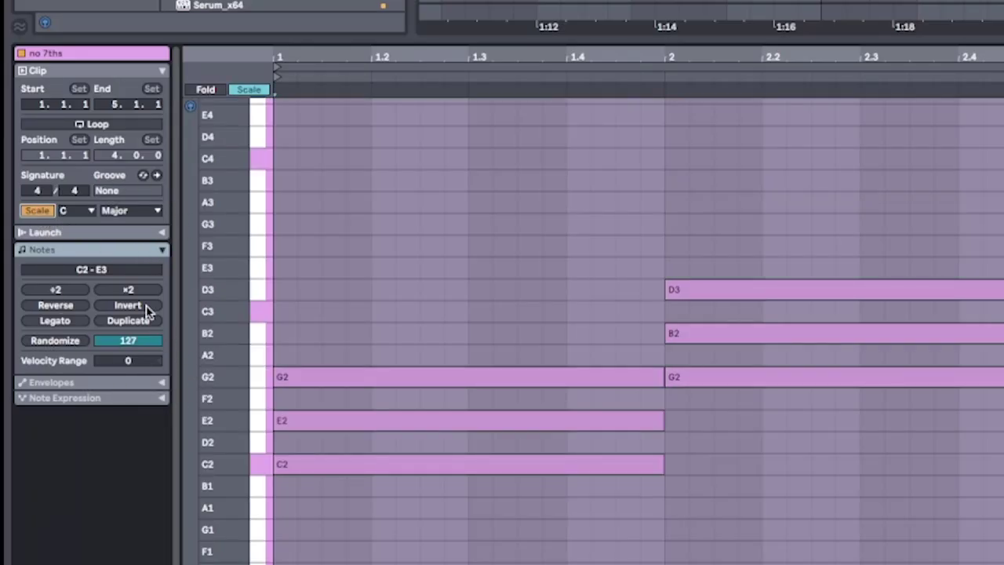
Add sevenths on top of the four chords in the "no 7ths" clip: B2, F3, G3 and E3.
{"action": "double_click", "coordinate": [286, 333]}
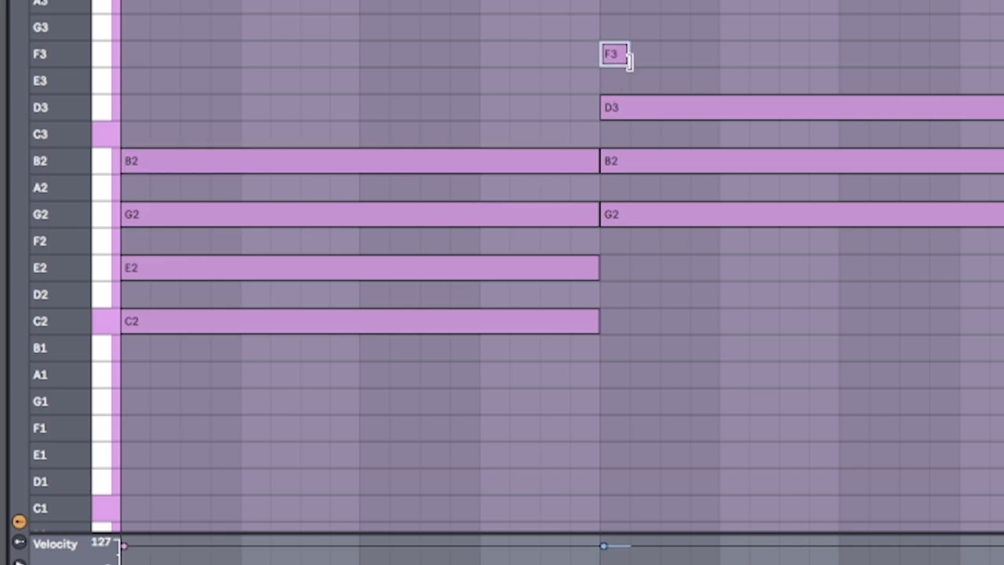
{"action": "double_click", "coordinate": [523, 156]}
{"action": "mouse_move", "coordinate": [534, 156]}
{"action": "left_mouse_down"}
{"action": "mouse_move", "coordinate": [747, 157]}
{"action": "mouse_move", "coordinate": [853, 182]}
{"action": "left_mouse_up"}
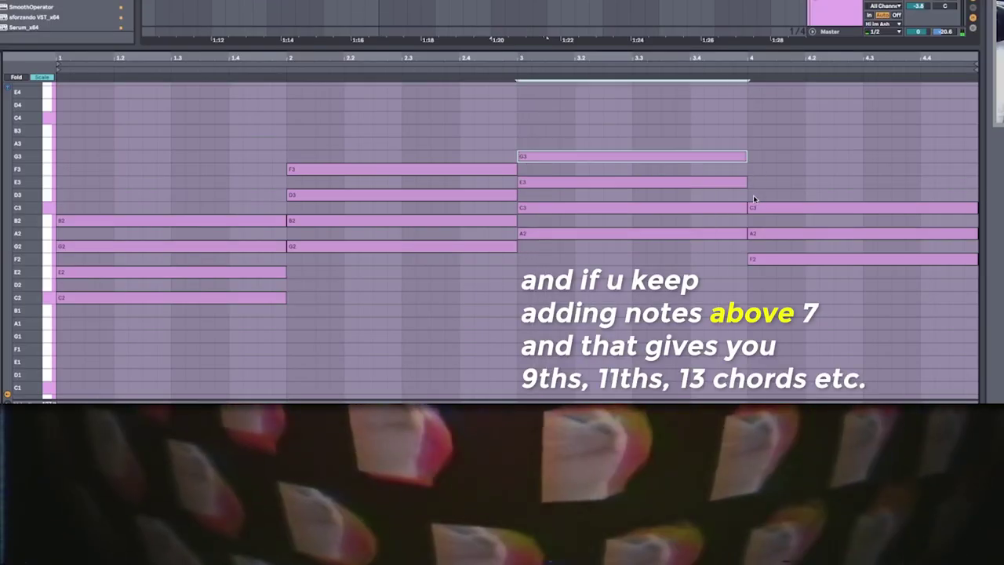
{"action": "double_click", "coordinate": [754, 182]}
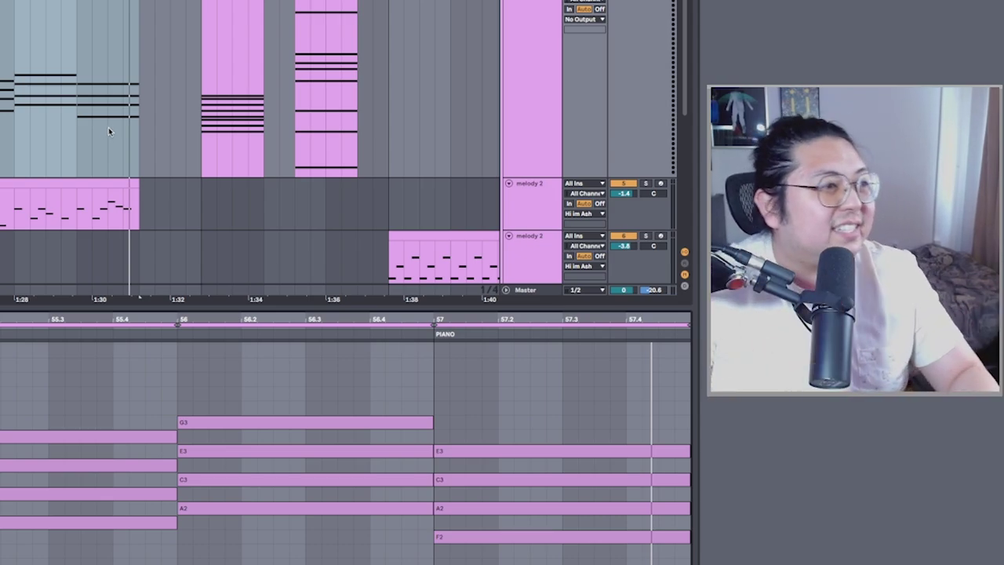
Play the over-extended PIANO chord stacking every note from C2 to C3 and examine its notes.
{"action": "left_click", "coordinate": [166, 118]}
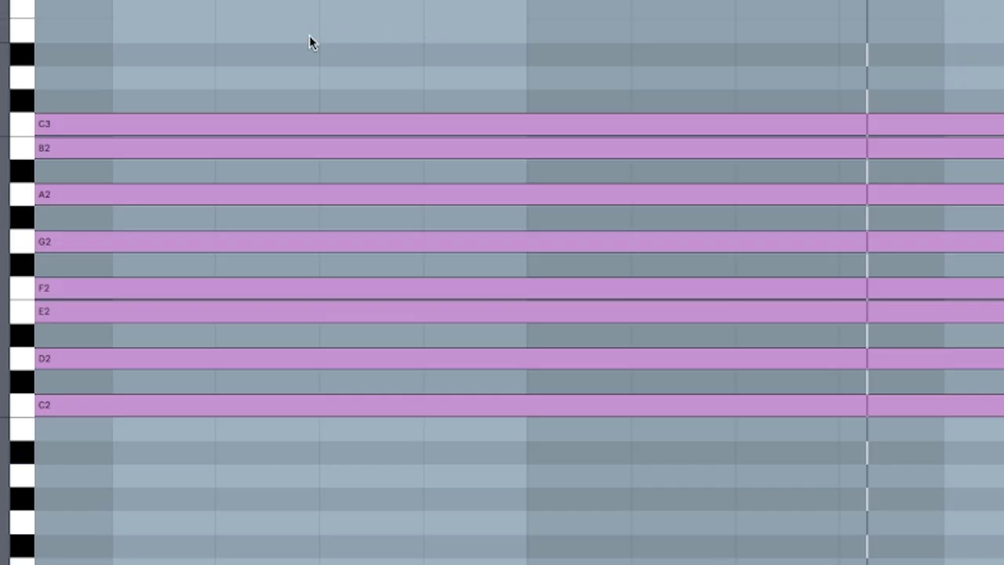
{"action": "scroll", "coordinate": [309, 35], "scroll_direction": "left", "scroll_amount": 3}
{"action": "scroll", "coordinate": [309, 35], "scroll_direction": "down", "scroll_amount": 2}
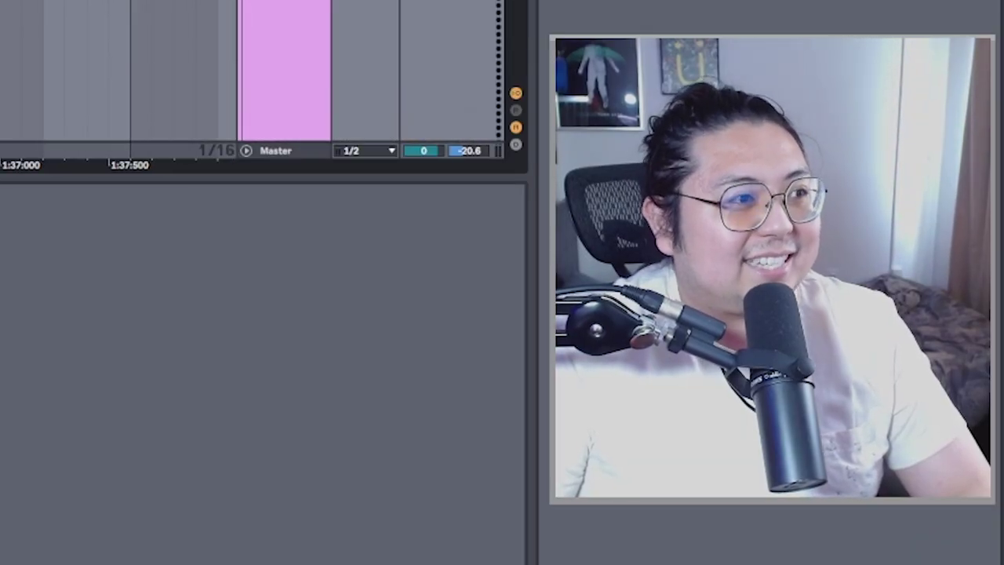
Set the playback start at the beginning of the BEFORE clip on the SUPERSAW track.
{"action": "left_click", "coordinate": [423, 72]}
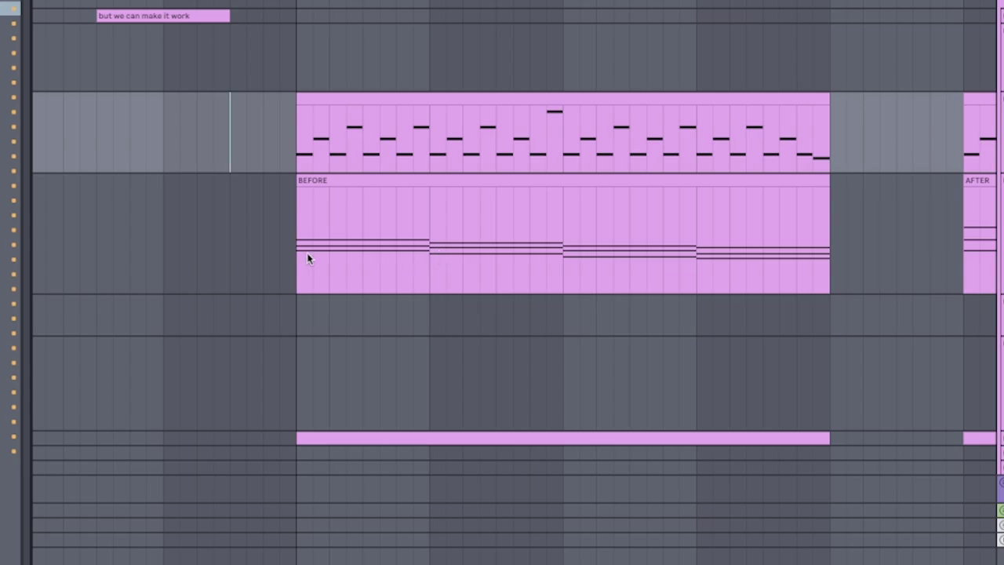
{"action": "left_click", "coordinate": [294, 256]}
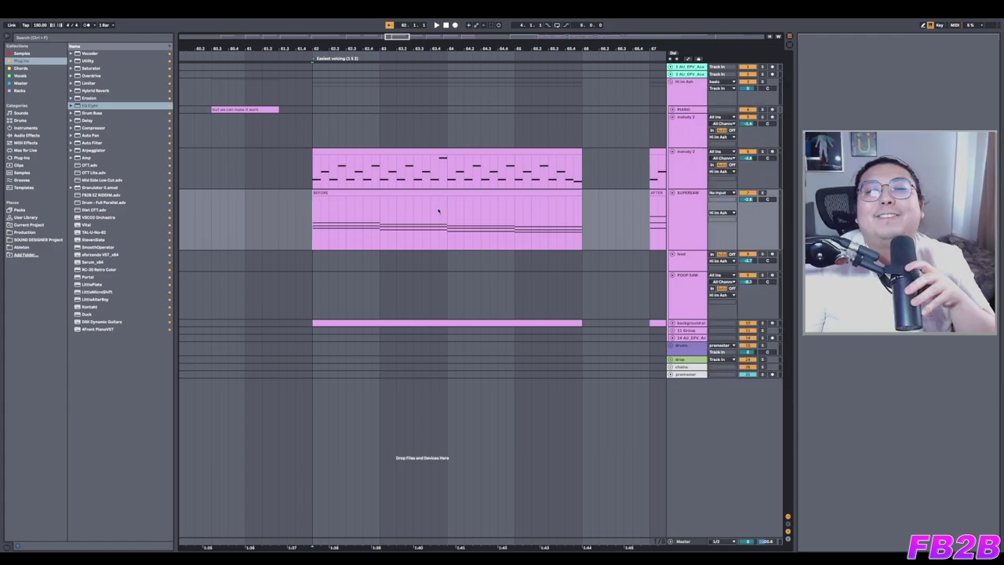
Play the BEFORE clip and raise the middle note of each of its four chords by one octave.
{"action": "key", "text": "space"}
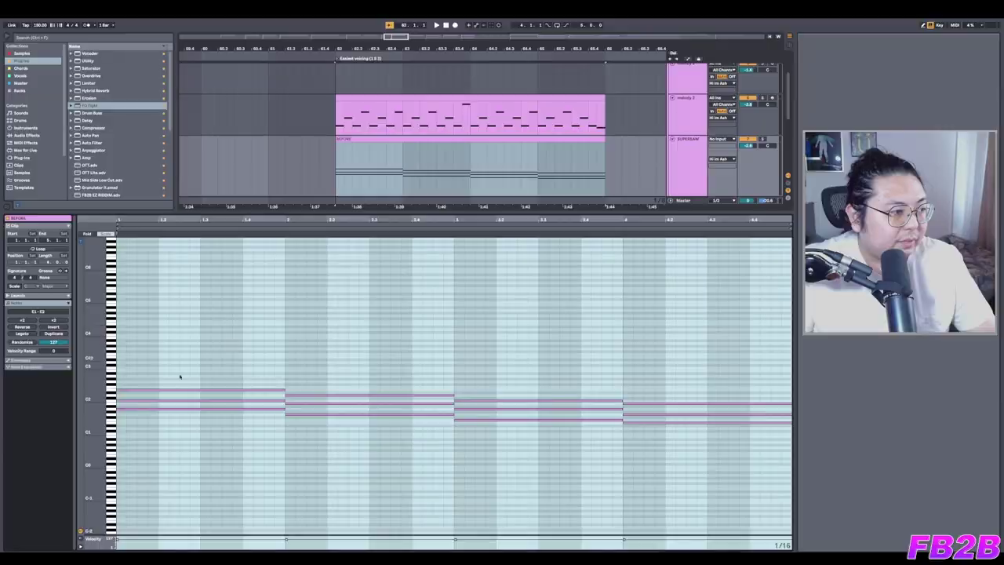
{"action": "left_click_drag", "start_coordinate": [89, 408], "coordinate": [281, 389]}
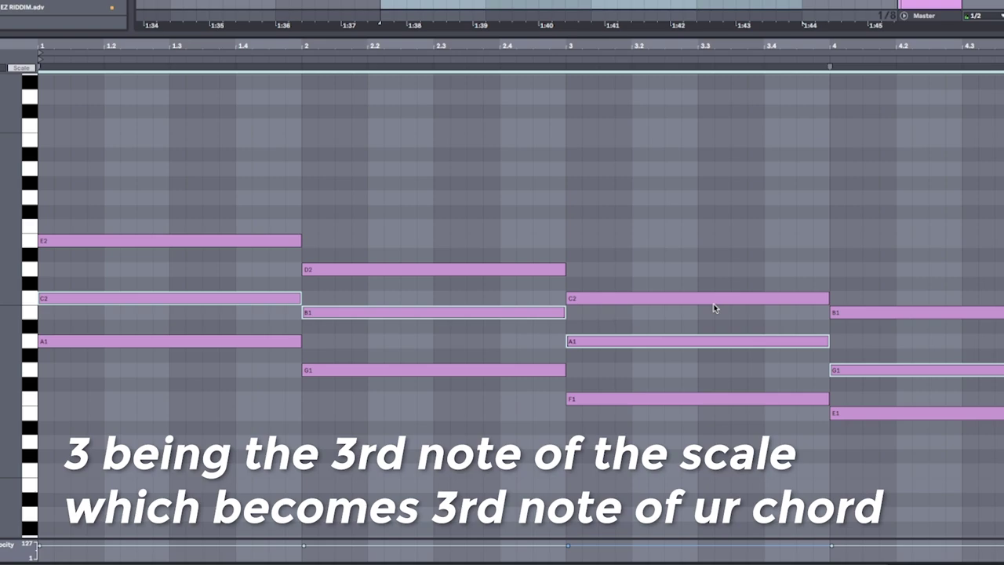
{"action": "key", "text": "shift+Up"}
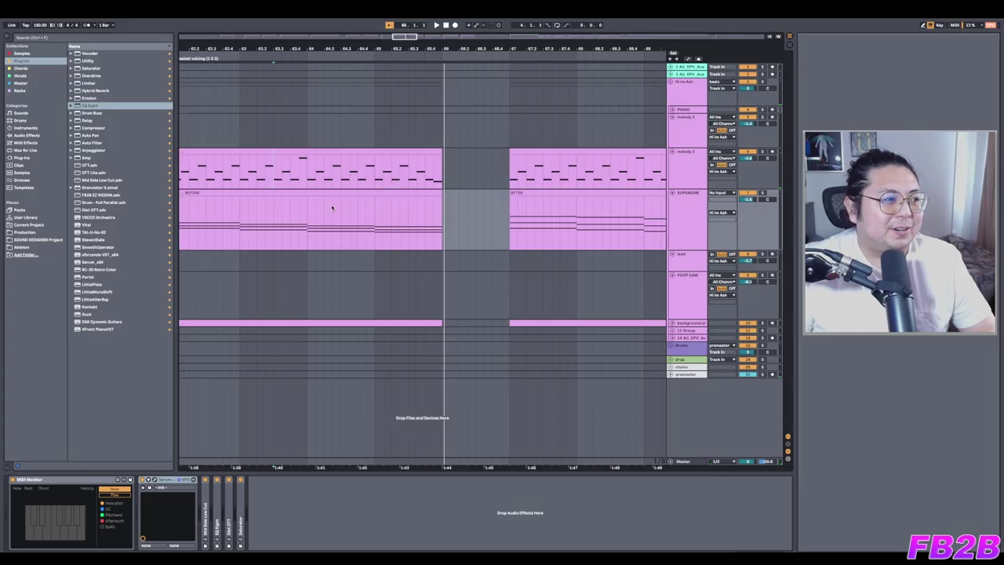
Play the BEFORE clip for comparison, and open the AFTER clip on the SUPERSAW track to examine its 1 5 3 voicing.
{"action": "key", "text": "space"}
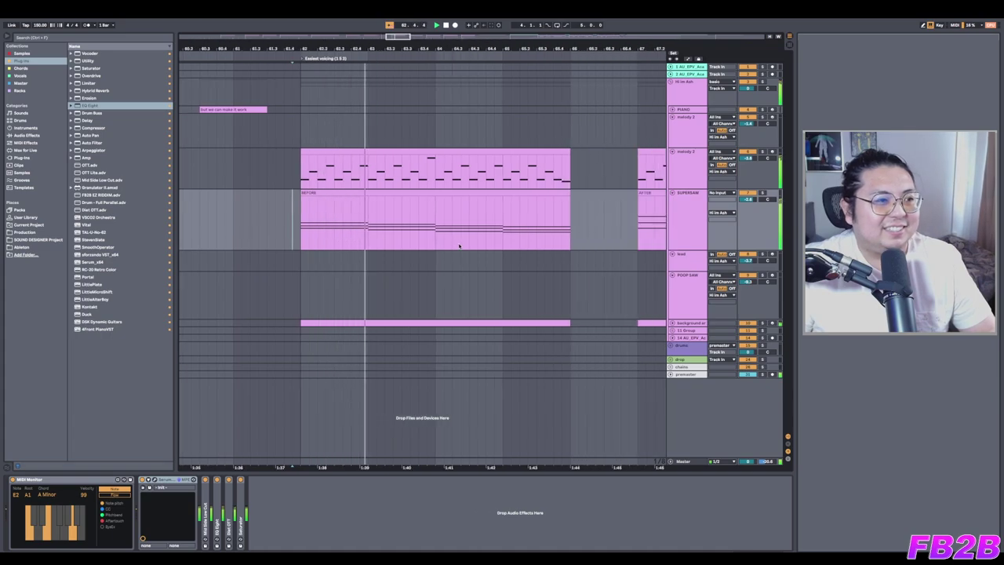
{"action": "double_click", "coordinate": [477, 248]}
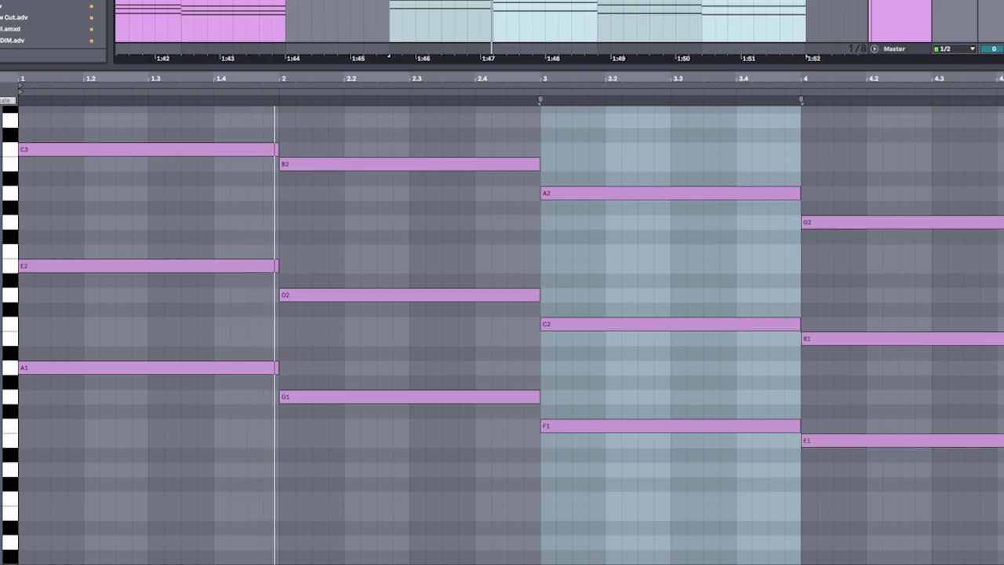
{"action": "left_click", "coordinate": [701, 148]}
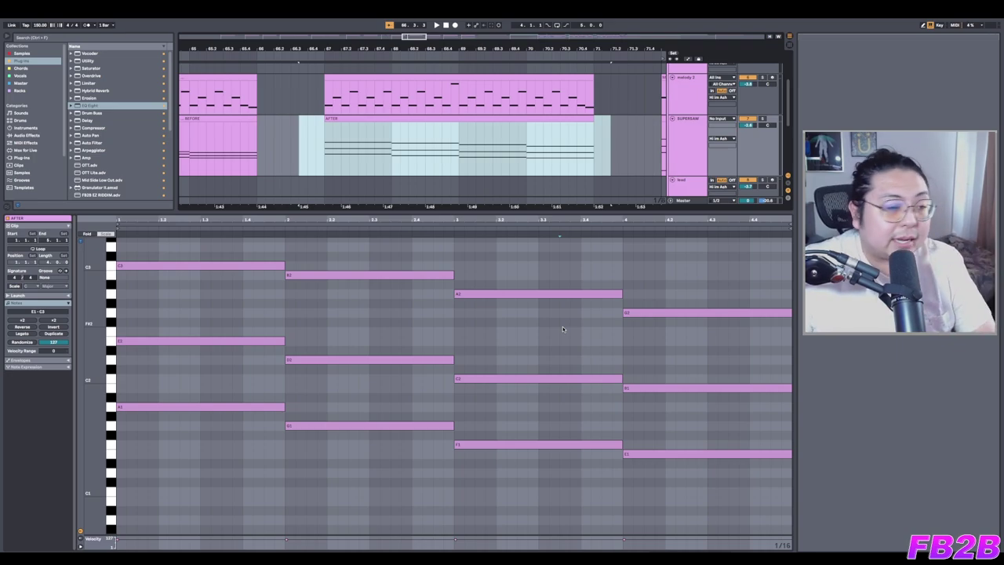
{"action": "left_click", "coordinate": [496, 313]}
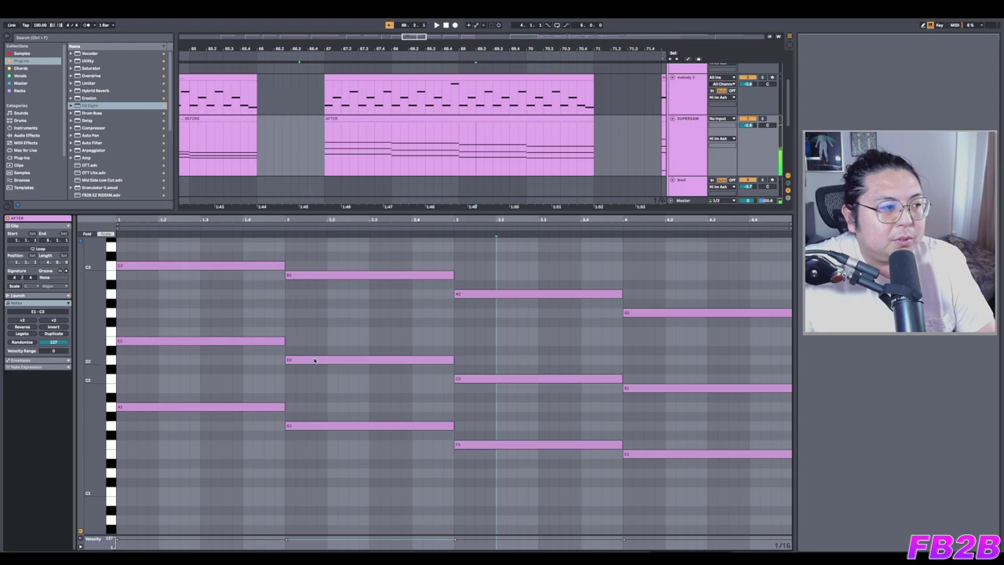
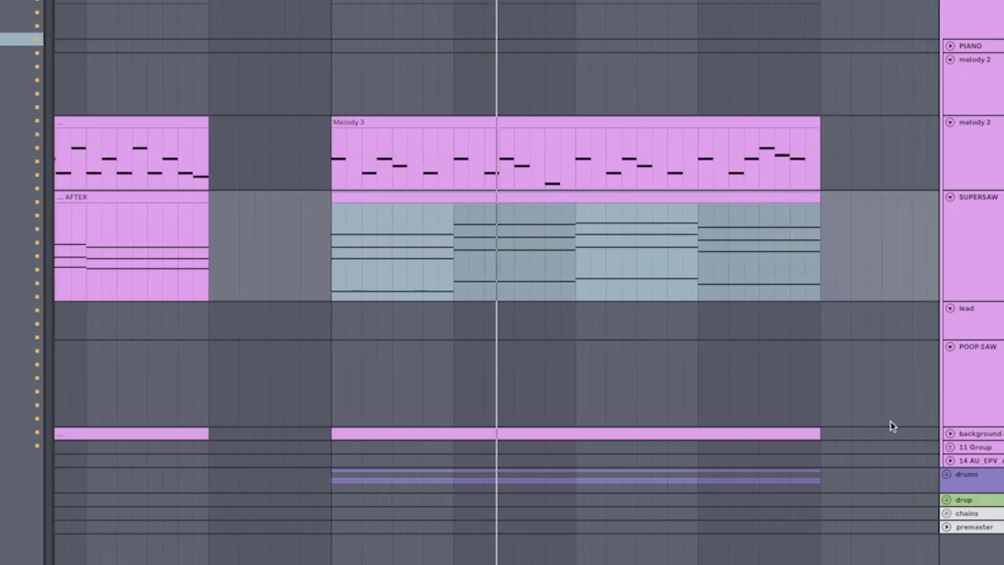
Open the SUPERSAW clip in the "Mid 7 (1 7 5 3) to Choral Voicing" section and examine its chord notes.
{"action": "scroll", "coordinate": [628, 321], "scroll_direction": "down", "scroll_amount": 3}
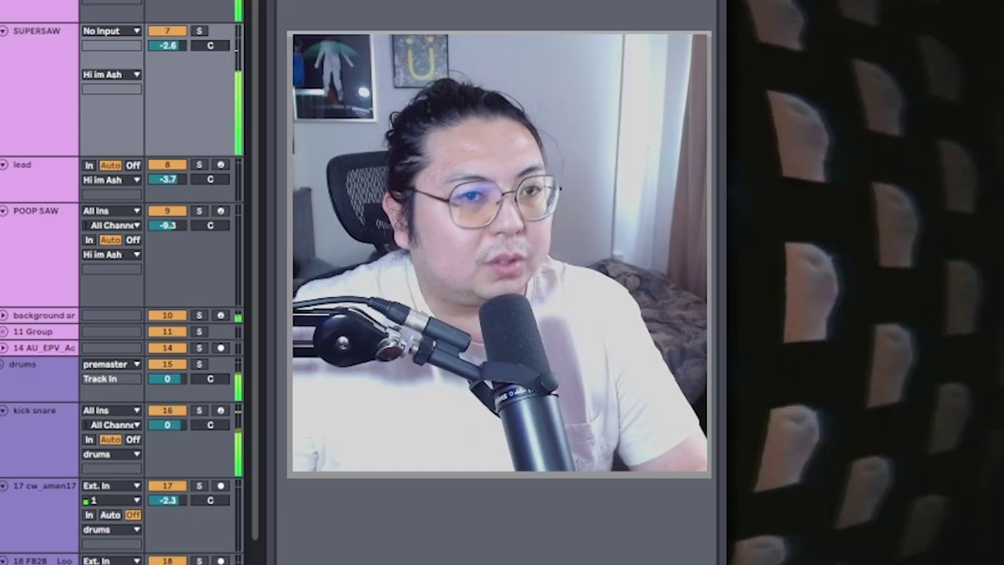
{"action": "scroll", "coordinate": [118, 314], "scroll_direction": "up", "scroll_amount": 1}
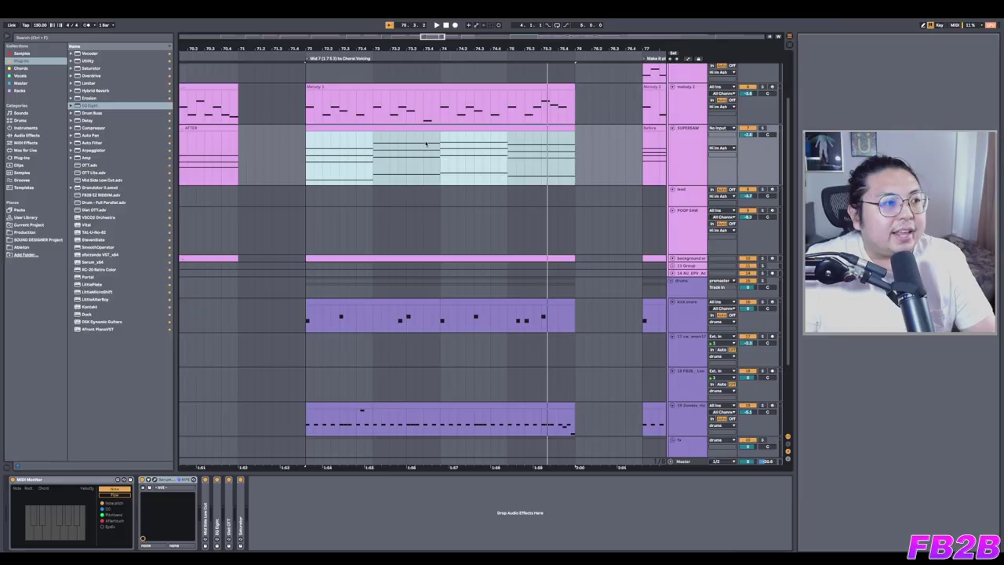
{"action": "double_click", "coordinate": [426, 141]}
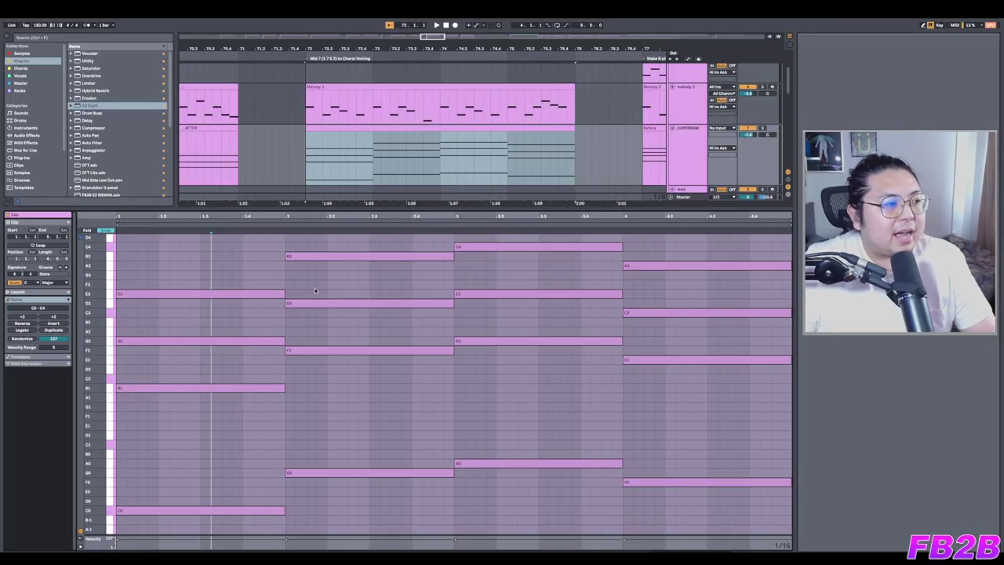
{"action": "scroll", "coordinate": [316, 289], "scroll_direction": "up", "scroll_amount": 2}
{"action": "scroll", "coordinate": [562, 302], "scroll_direction": "down", "scroll_amount": 1}
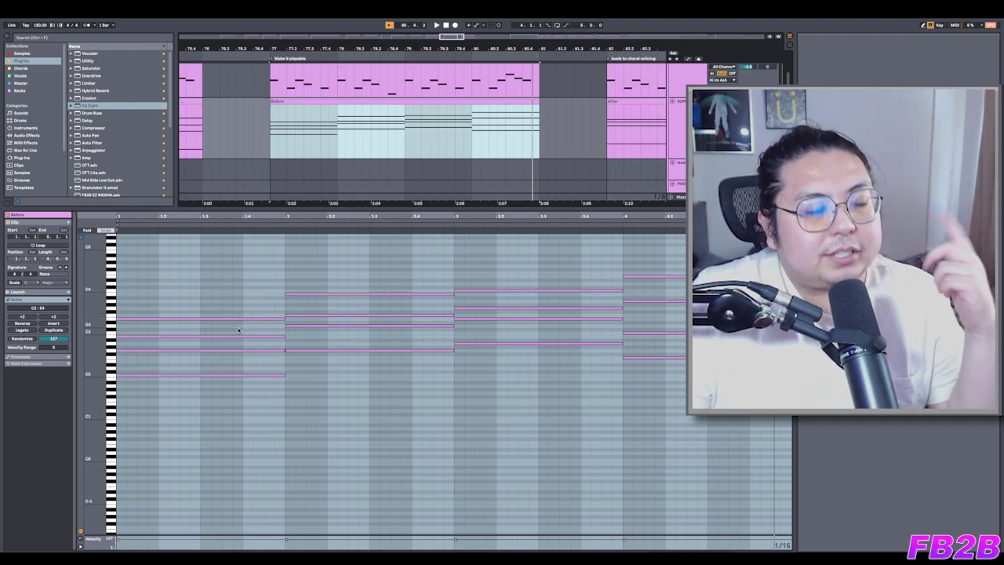
In the "Before" clip, raise the first chord's second-lowest note and lower the second chord's top note by one octave each.
{"action": "left_click", "coordinate": [232, 350]}
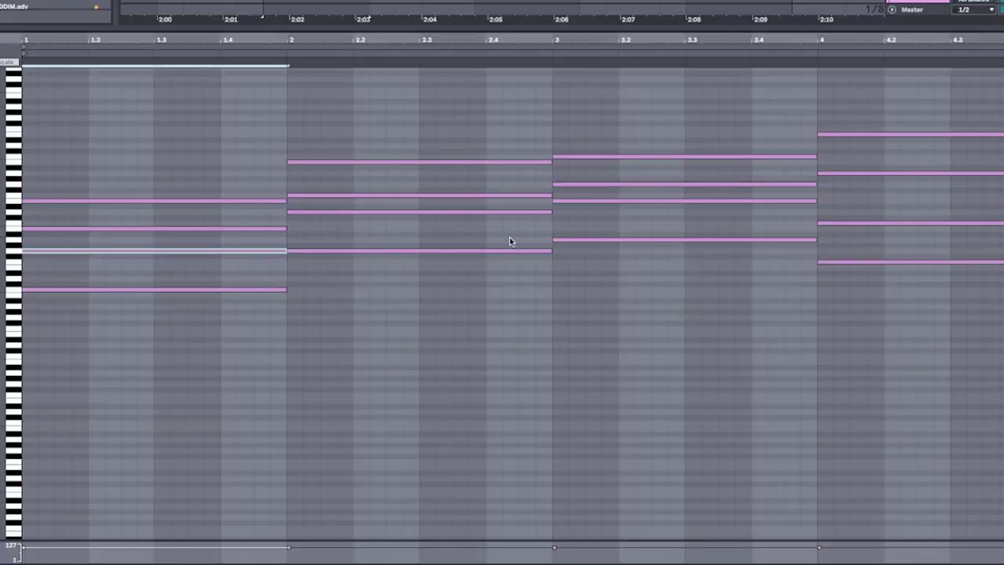
{"action": "left_click", "coordinate": [18, 163]}
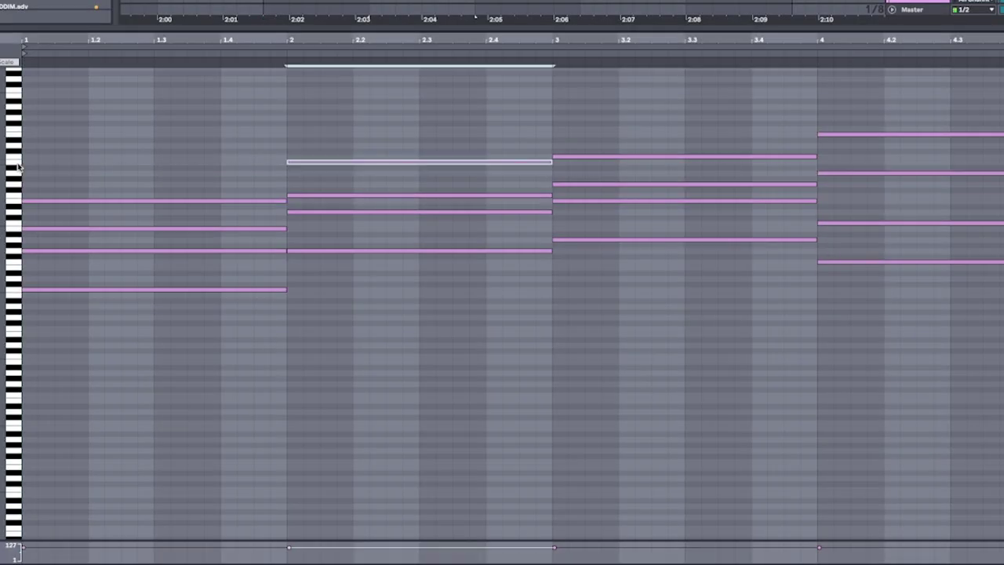
{"action": "key", "text": "shift+Up"}
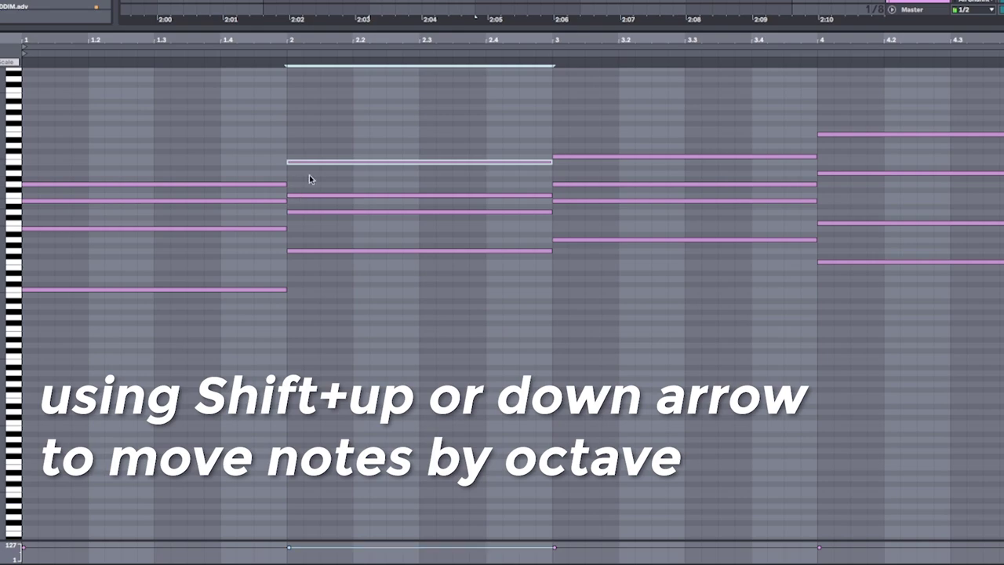
{"action": "key", "text": "shift+Down"}
{"action": "key", "text": "shift+Up"}
{"action": "key", "text": "shift+Down"}
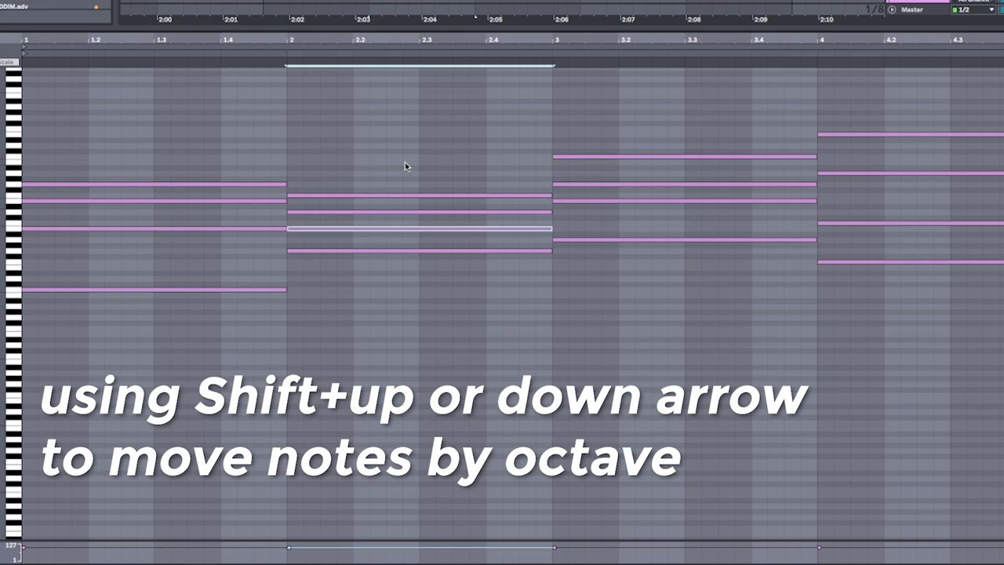
Lower the top note of the third chord in the "Before" clip by one octave.
{"action": "left_click", "coordinate": [305, 229]}
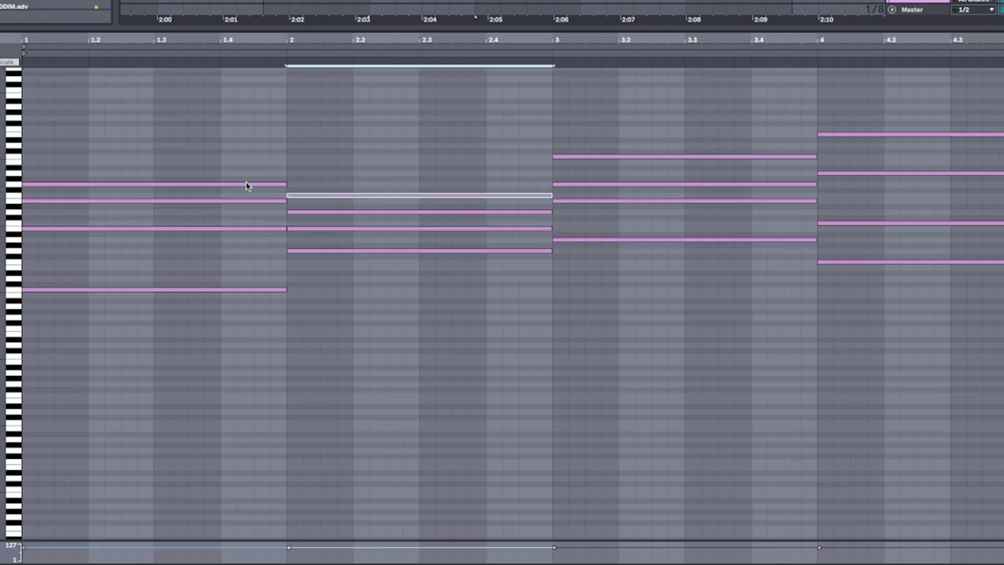
{"action": "mouse_move", "coordinate": [482, 173]}
{"action": "left_mouse_down"}
{"action": "mouse_move", "coordinate": [348, 159]}
{"action": "mouse_move", "coordinate": [474, 179]}
{"action": "left_mouse_up"}
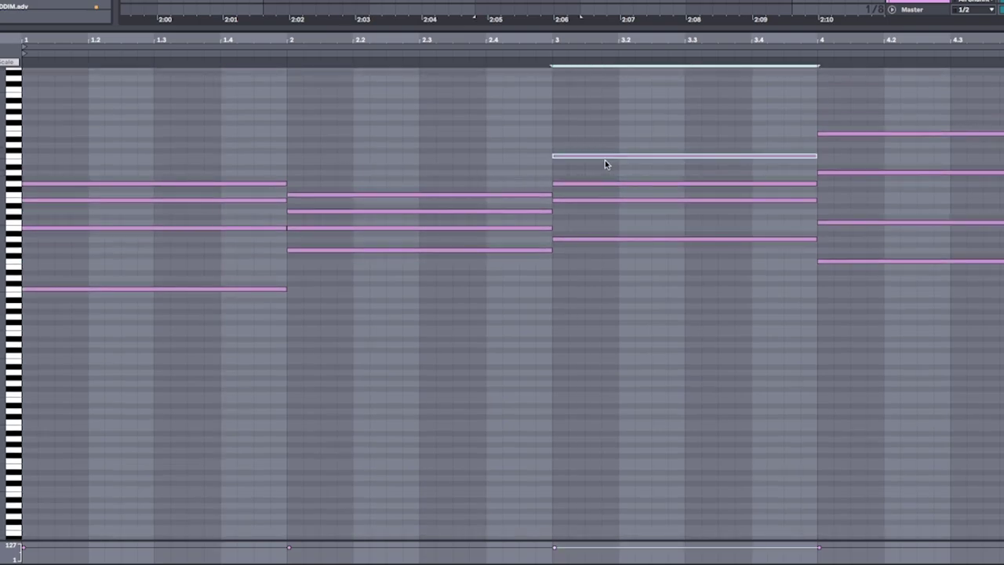
{"action": "key", "text": "shift+Down"}
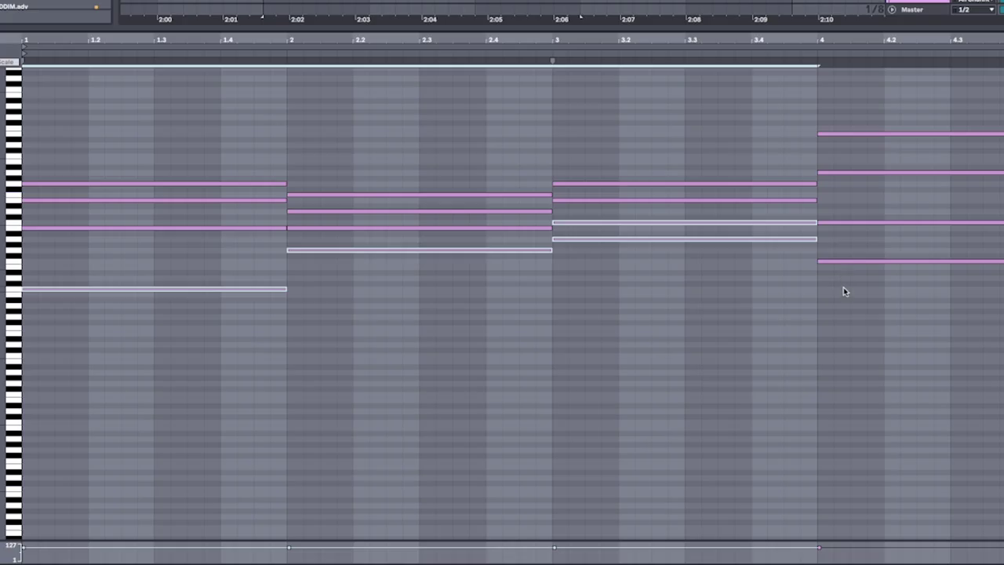
Lower the bass notes of all four chords by one octave, along with the top note of the fourth chord.
{"action": "left_click", "coordinate": [775, 282]}
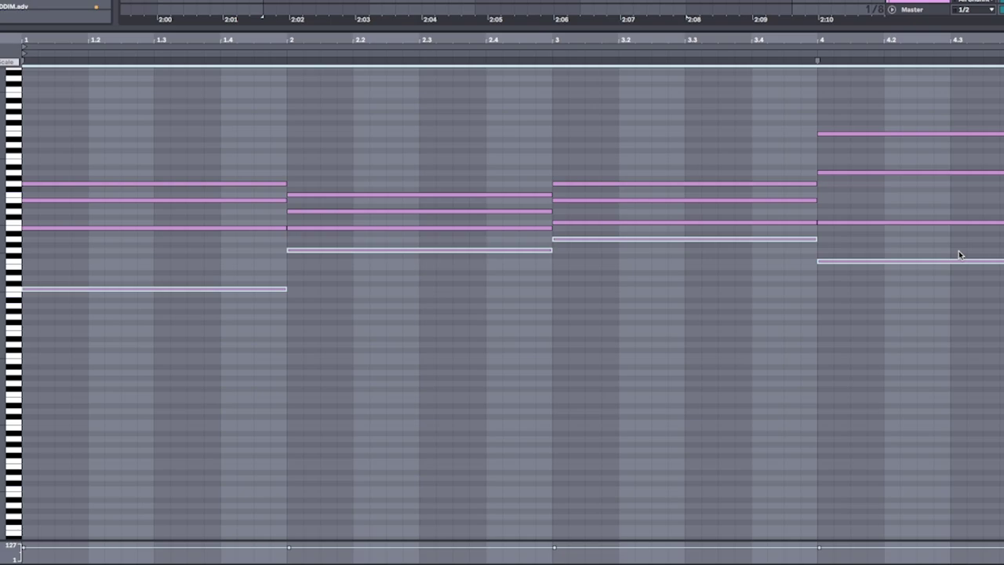
{"action": "key", "text": "shift+Down"}
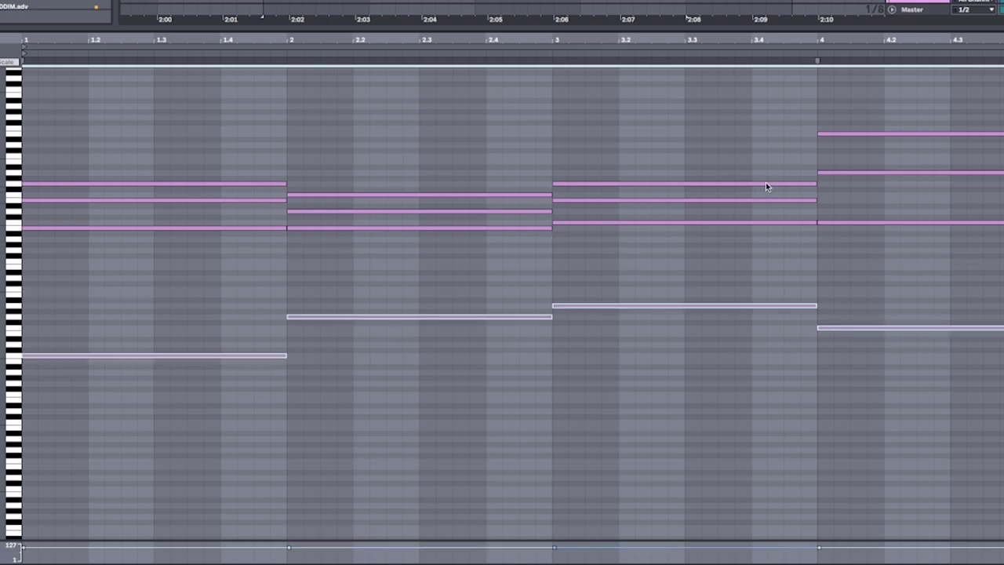
{"action": "left_click", "coordinate": [891, 133]}
{"action": "key", "text": "shift+Down"}
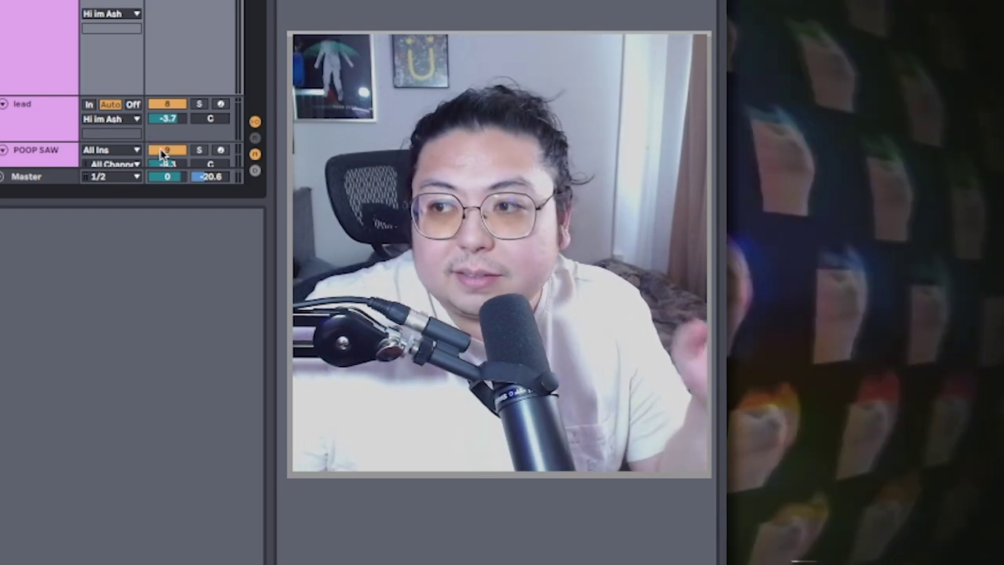
Open the first "1 7 5 3 voiced" clip on the PIANO track and highlight its chord notes and top melody notes.
{"action": "key", "text": "ctrl+alt+l"}
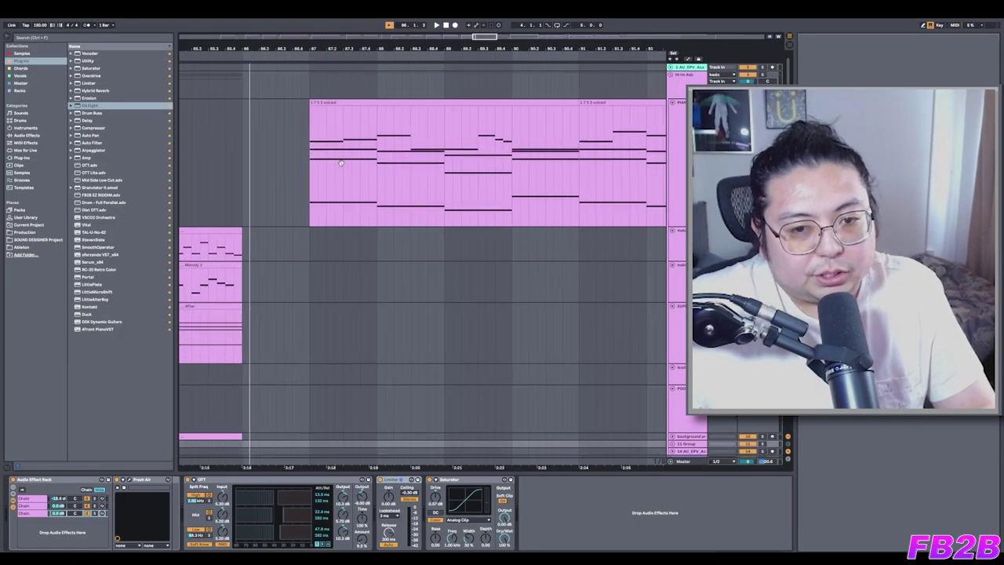
{"action": "scroll", "coordinate": [388, 169], "scroll_direction": "right", "scroll_amount": 1}
{"action": "double_click", "coordinate": [367, 104]}
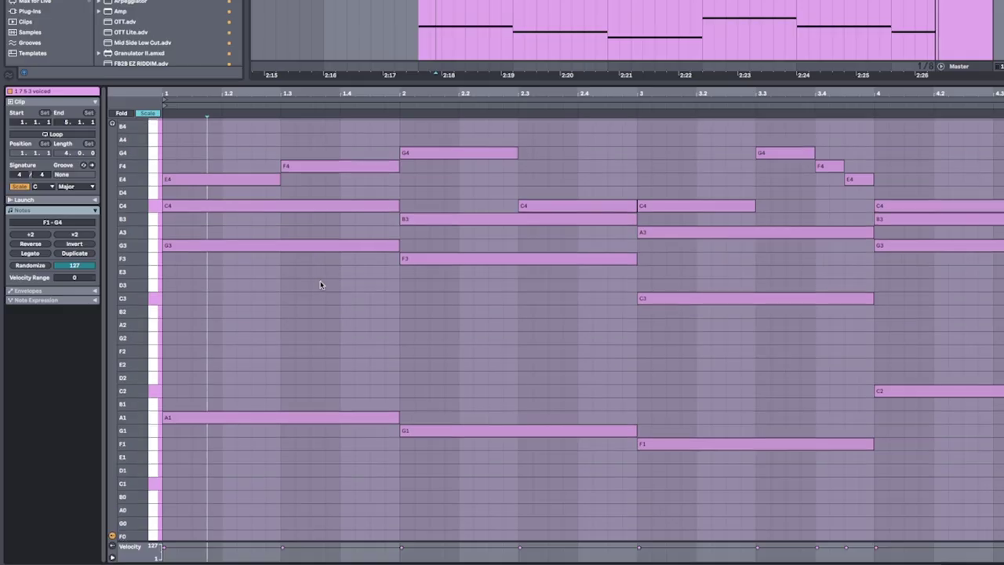
{"action": "scroll", "coordinate": [319, 283], "scroll_direction": "up", "scroll_amount": 3}
{"action": "left_click_drag", "start_coordinate": [328, 261], "coordinate": [351, 533]}
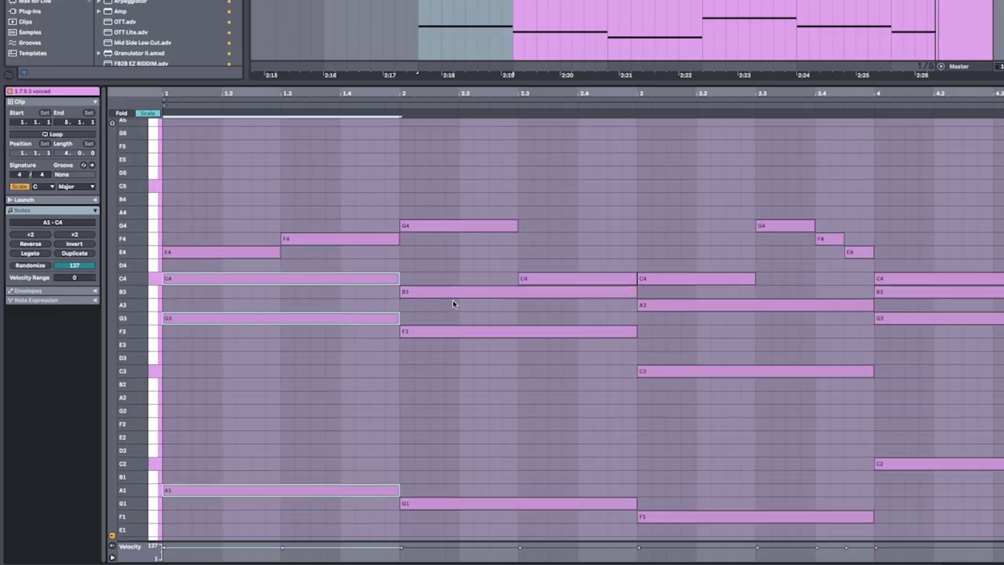
{"action": "left_click_drag", "start_coordinate": [448, 258], "coordinate": [474, 499]}
{"action": "left_click", "coordinate": [218, 251]}
{"action": "left_click", "coordinate": [427, 226]}
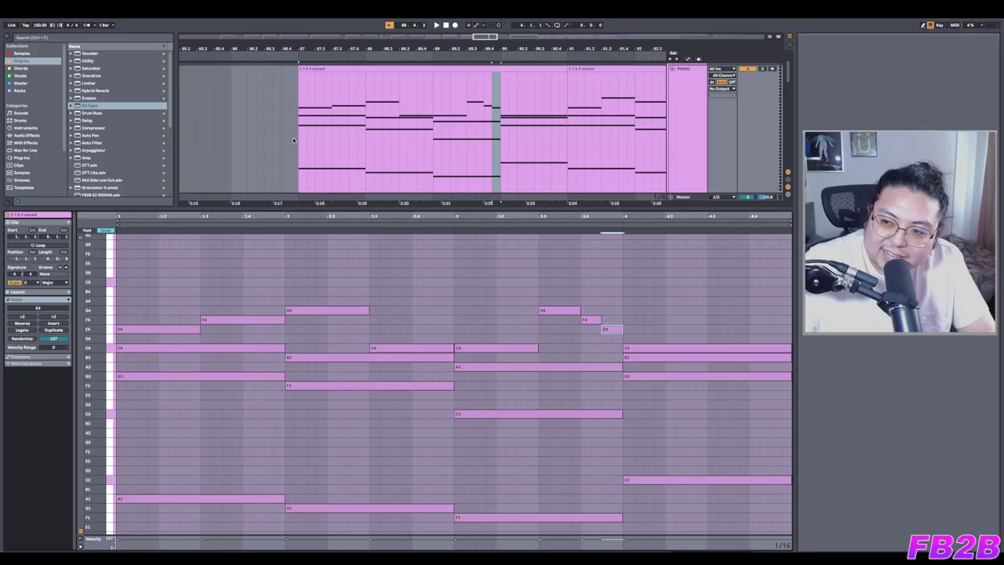
Select the whole "1 7 5 3 voiced" clip in the arrangement and highlight notes of its third chord.
{"action": "left_click", "coordinate": [404, 0]}
{"action": "left_click", "coordinate": [417, 138]}
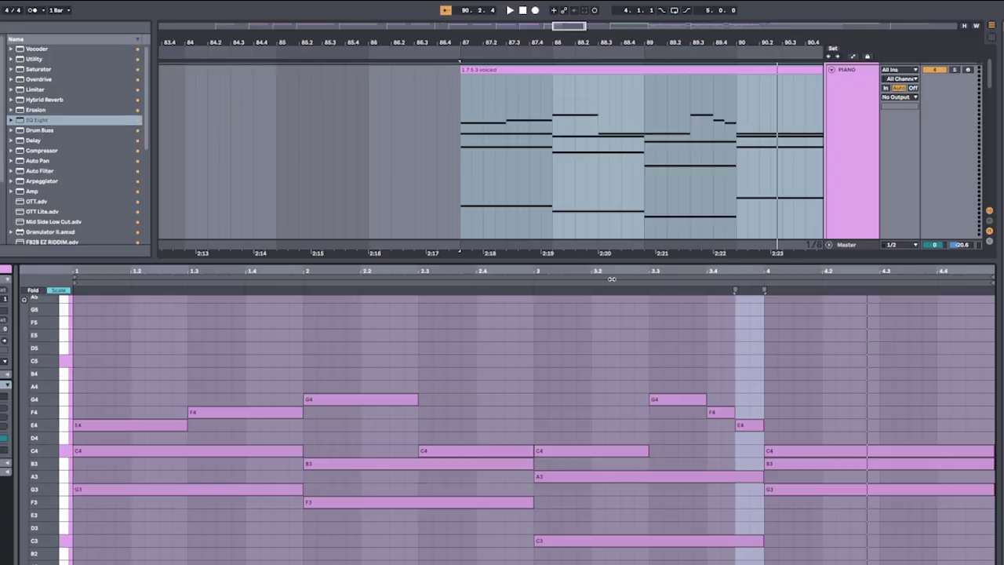
{"action": "left_click_drag", "start_coordinate": [632, 268], "coordinate": [661, 503]}
Play the "rhythm is the key to uniqueness" section and highlight the first chord stabs on the SUPERSAW track.
{"action": "scroll", "coordinate": [292, 279], "scroll_direction": "up", "scroll_amount": 2}
{"action": "scroll", "coordinate": [291, 278], "scroll_direction": "right", "scroll_amount": 10}
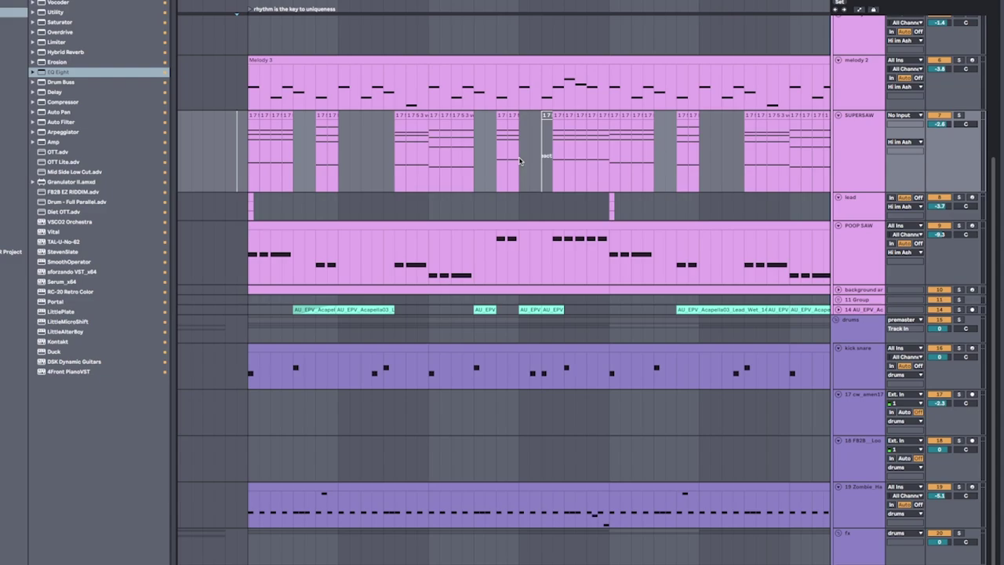
{"action": "key", "text": "space"}
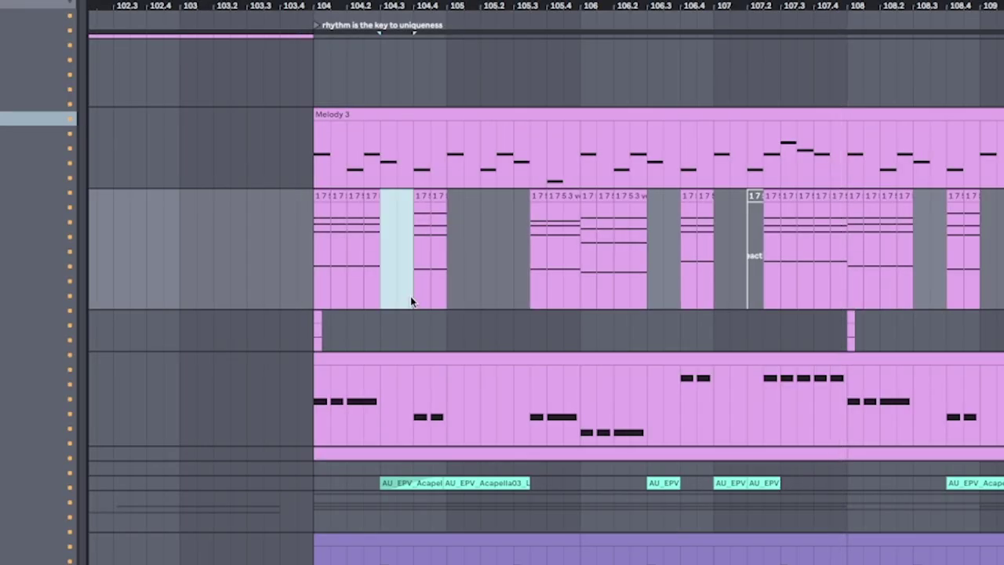
{"action": "left_click_drag", "start_coordinate": [314, 287], "coordinate": [381, 284]}
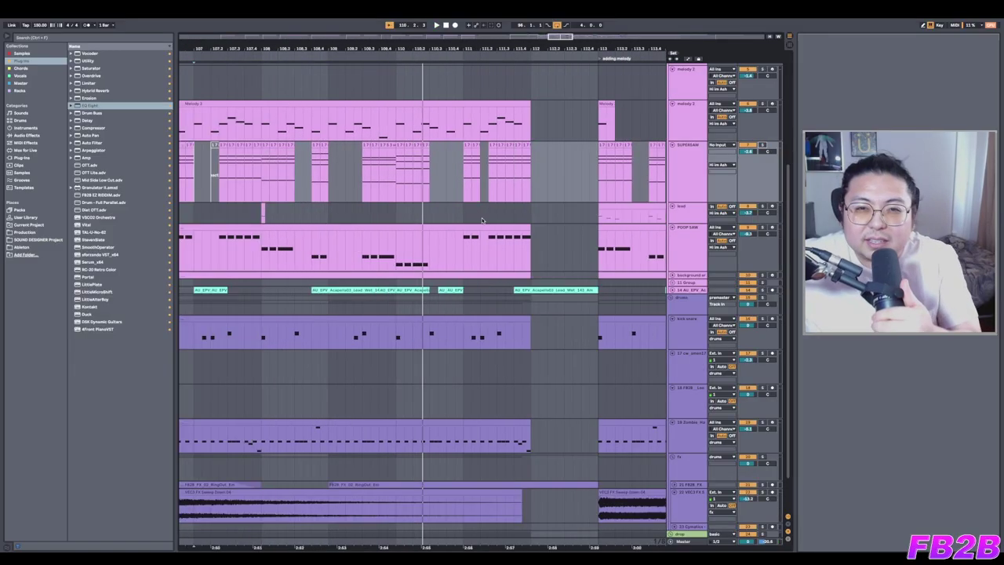
Review the arrangement from the "adding melody" section back to the opening PIANO chord progressions.
{"action": "scroll", "coordinate": [467, 252], "scroll_direction": "up", "scroll_amount": 3, "text": "alt"}
{"action": "scroll", "coordinate": [293, 264], "scroll_direction": "down", "scroll_amount": 1}
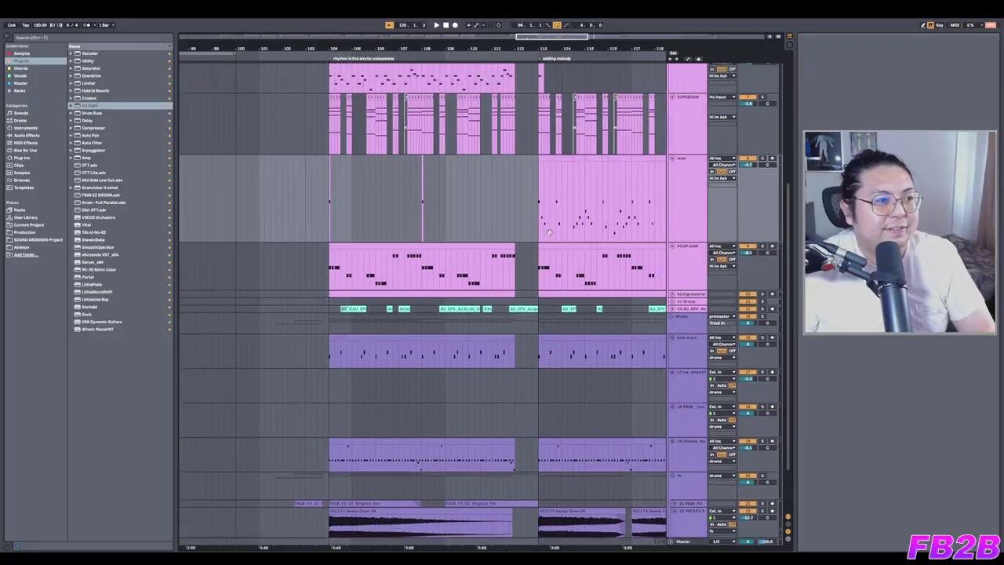
{"action": "scroll", "coordinate": [455, 168], "scroll_direction": "up", "scroll_amount": 5}
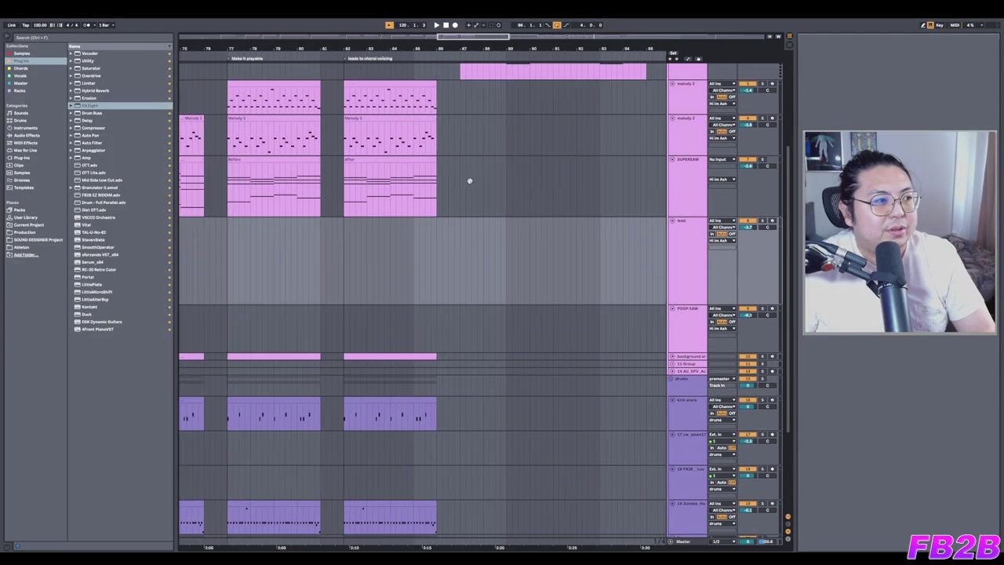
{"action": "scroll", "coordinate": [446, 183], "scroll_direction": "left", "scroll_amount": 10}
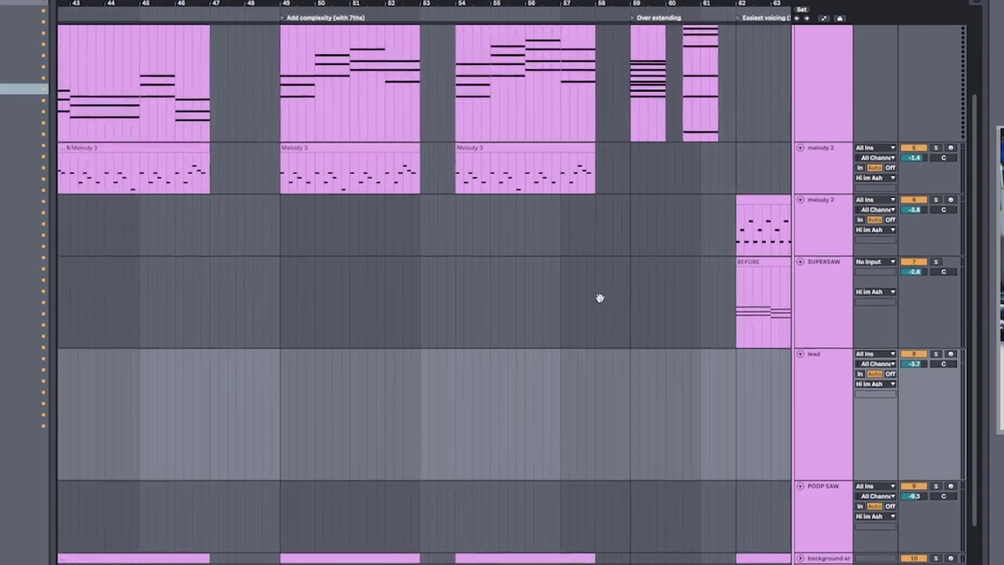
{"action": "scroll", "coordinate": [599, 297], "scroll_direction": "left", "scroll_amount": 8}
{"action": "scroll", "coordinate": [600, 297], "scroll_direction": "up", "scroll_amount": 3}
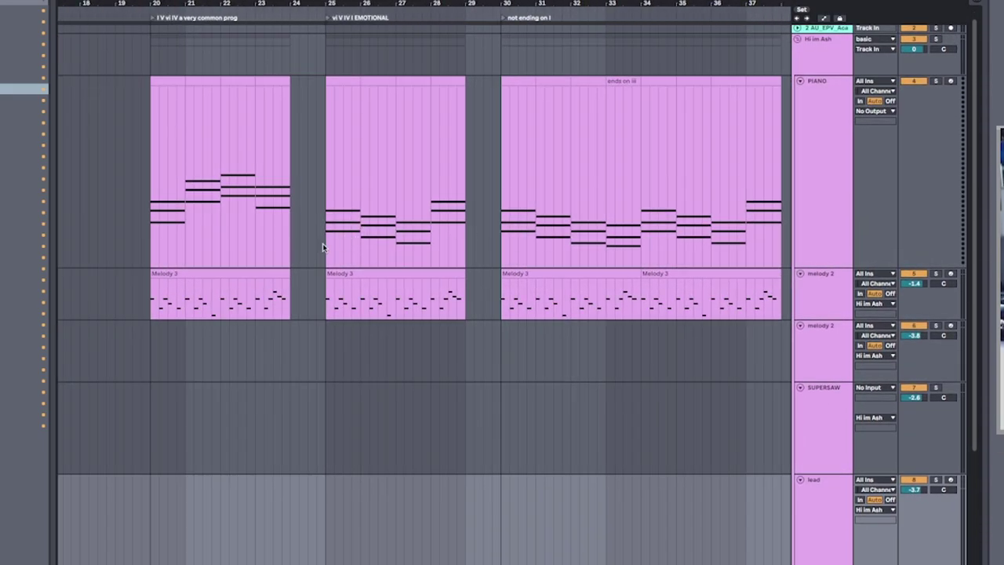